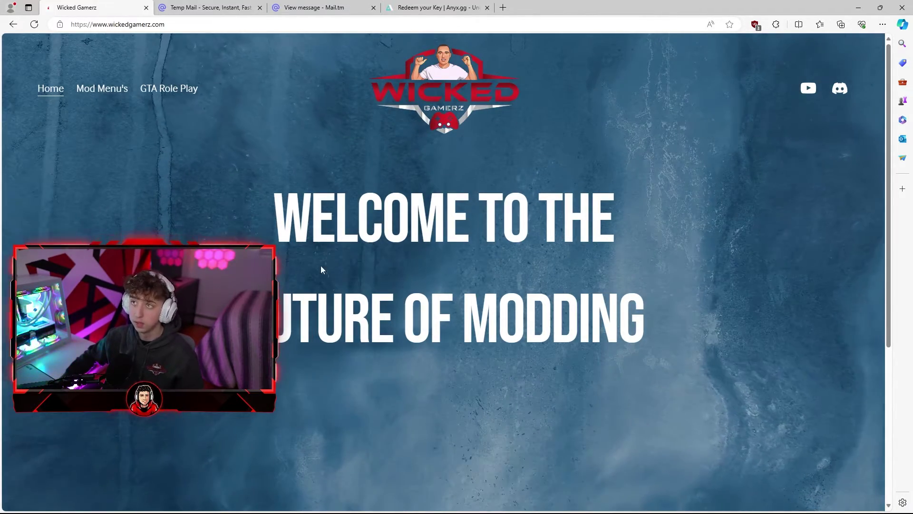
# Step: Open the Anyx CS2 product from the CS2 Cheats category and choose the $28.00 three-month purchase
pyautogui.moveTo(94, 95)
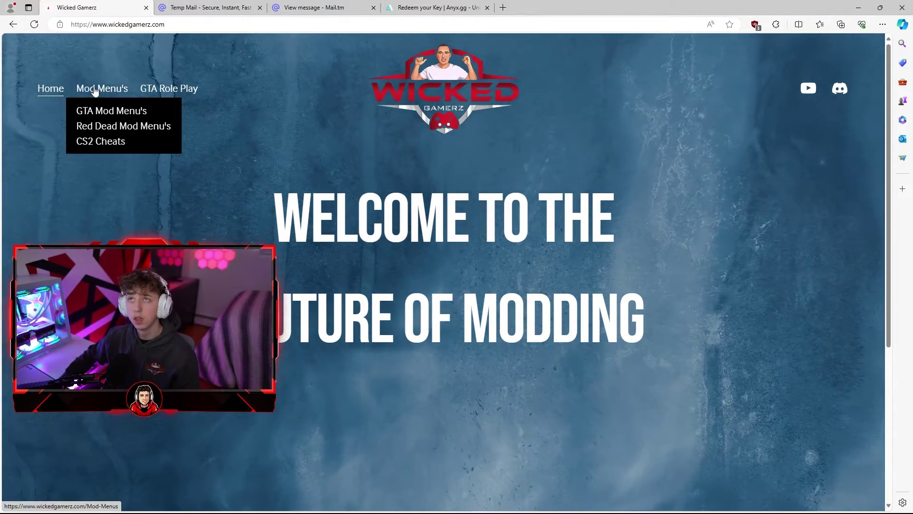
pyautogui.click(96, 143)
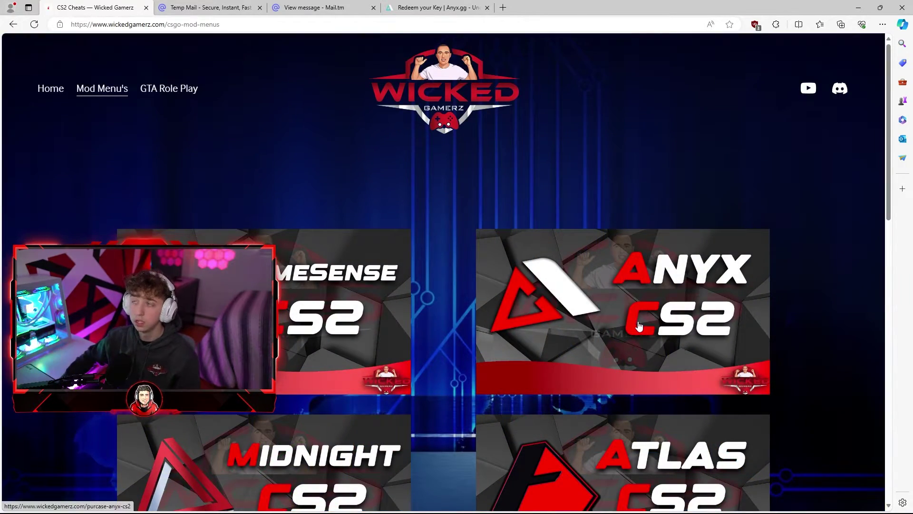
pyautogui.click(653, 353)
pyautogui.scroll(-2, 605, 490)
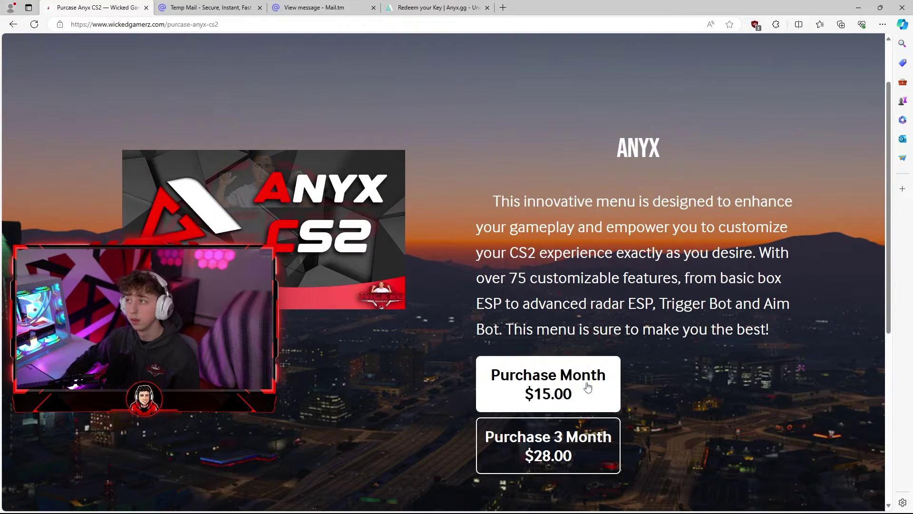
pyautogui.scroll(-2, 589, 385)
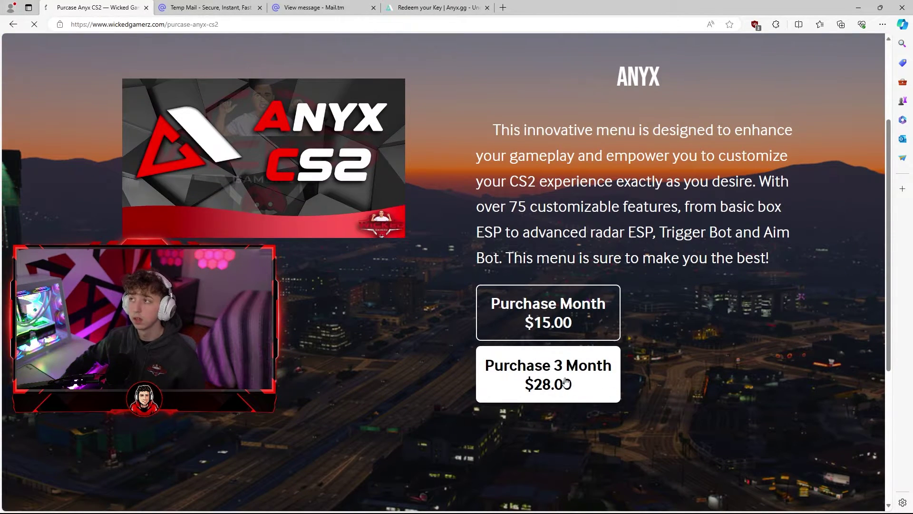
pyautogui.click(553, 369)
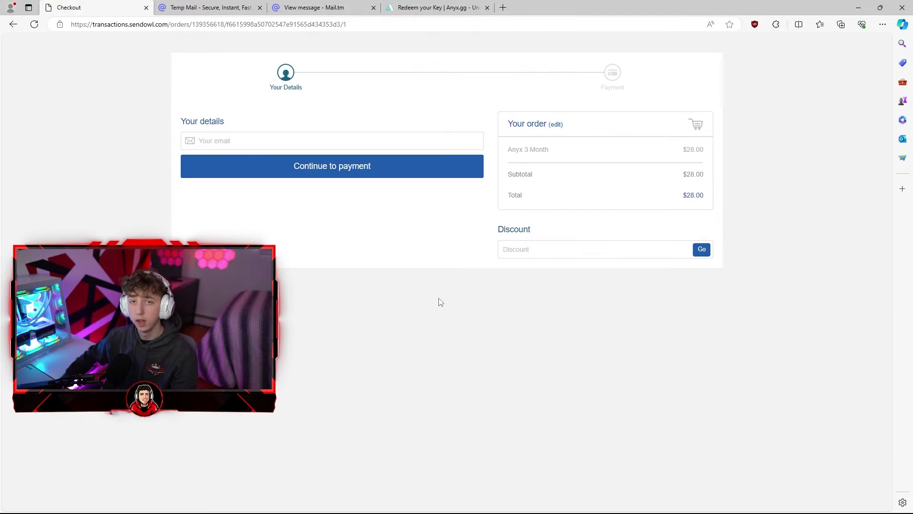
# Step: Fill in the customer's email and the discount code at checkout, and continue to the payment page
pyautogui.click(597, 253)
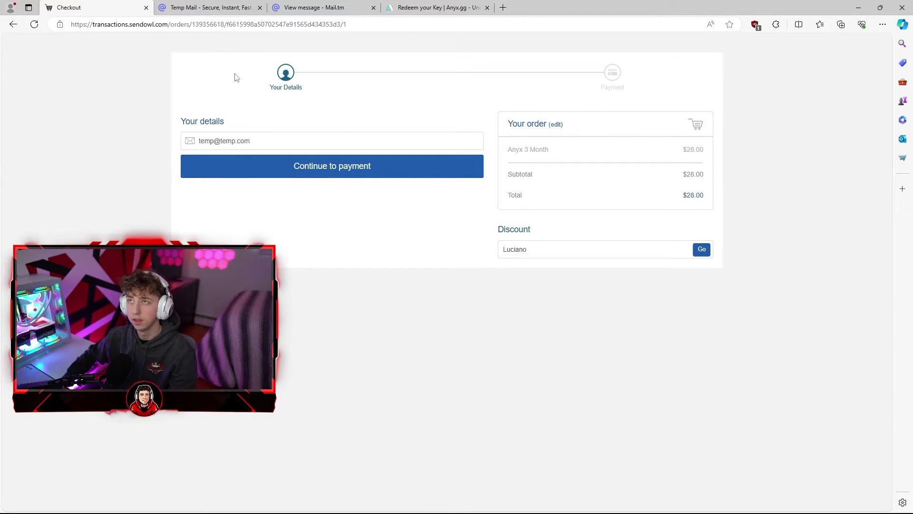
pyautogui.click(302, 170)
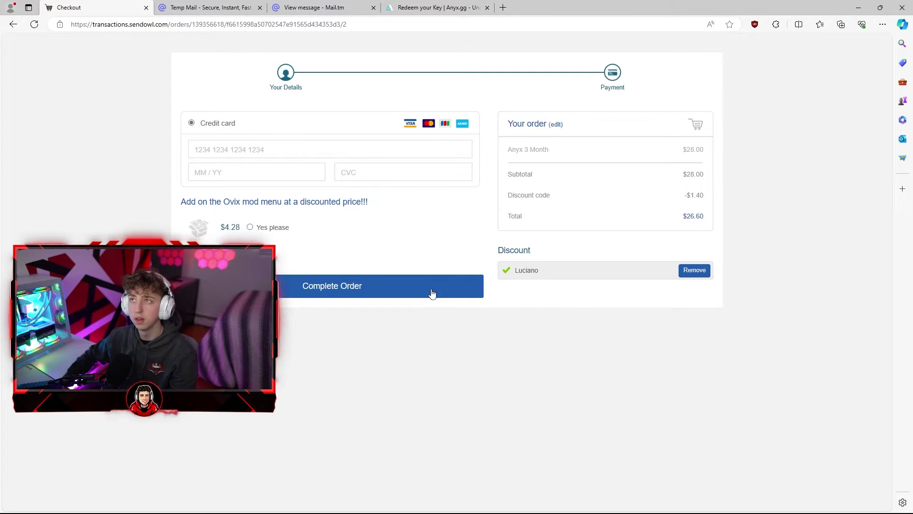
pyautogui.moveTo(221, 201); pyautogui.dragTo(289, 227)
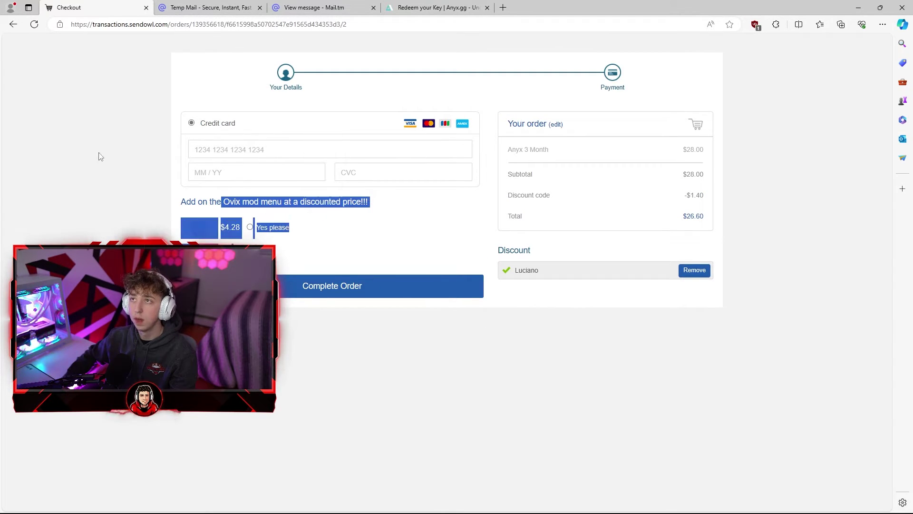
pyautogui.click(99, 155)
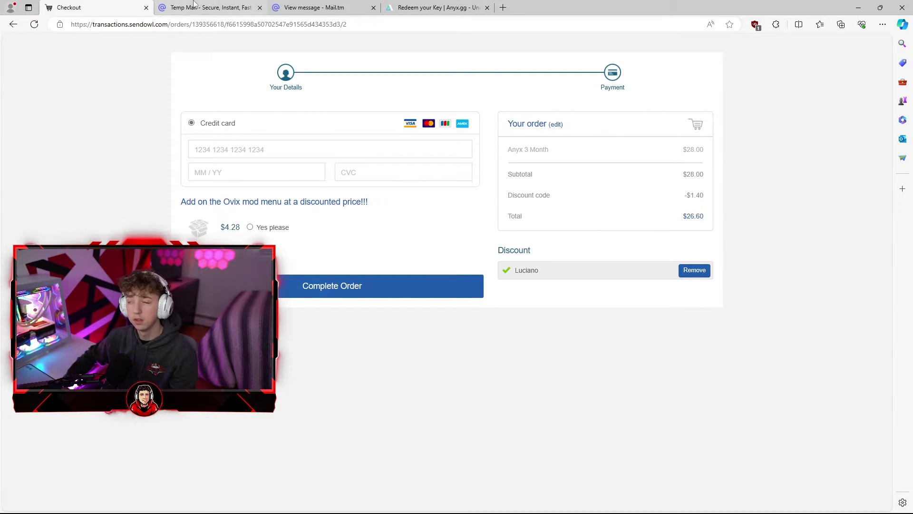
# Step: Open the SendOwl order confirmation email in Mail.tm and examine the ordered item, order ID and license key
pyautogui.click(210, 6)
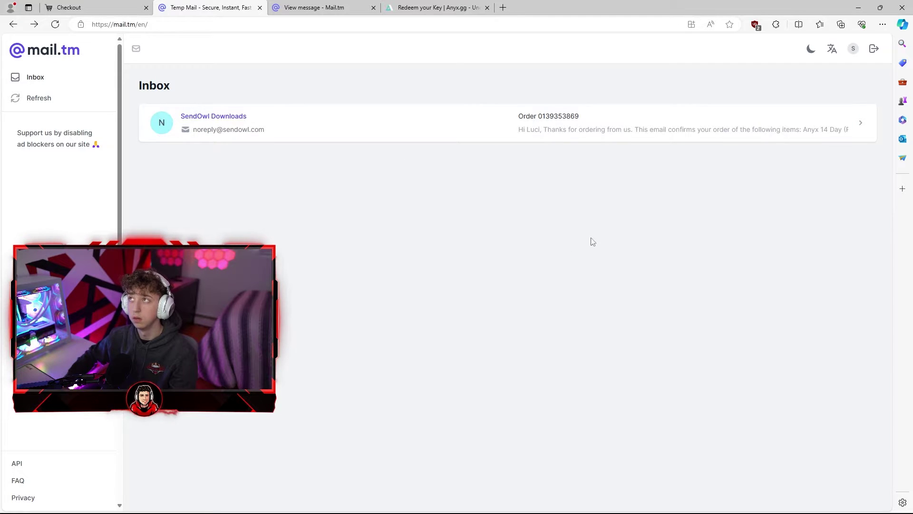
pyautogui.click(327, 6)
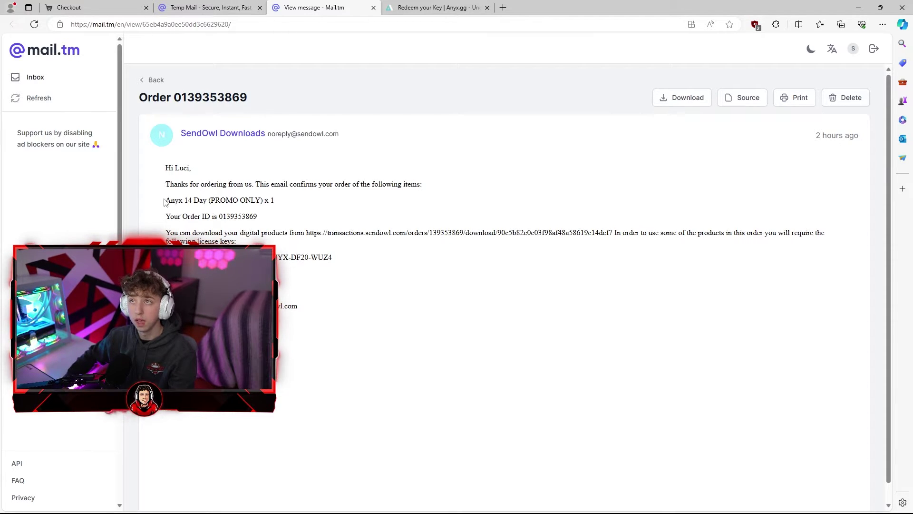
pyautogui.moveTo(164, 202); pyautogui.dragTo(194, 201)
pyautogui.click(284, 301)
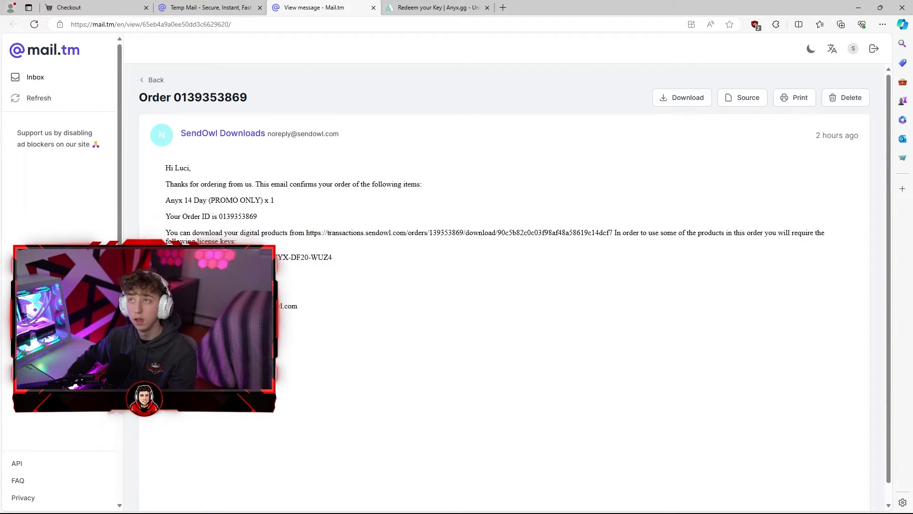
pyautogui.moveTo(271, 212); pyautogui.dragTo(241, 217)
pyautogui.moveTo(335, 260); pyautogui.dragTo(277, 254)
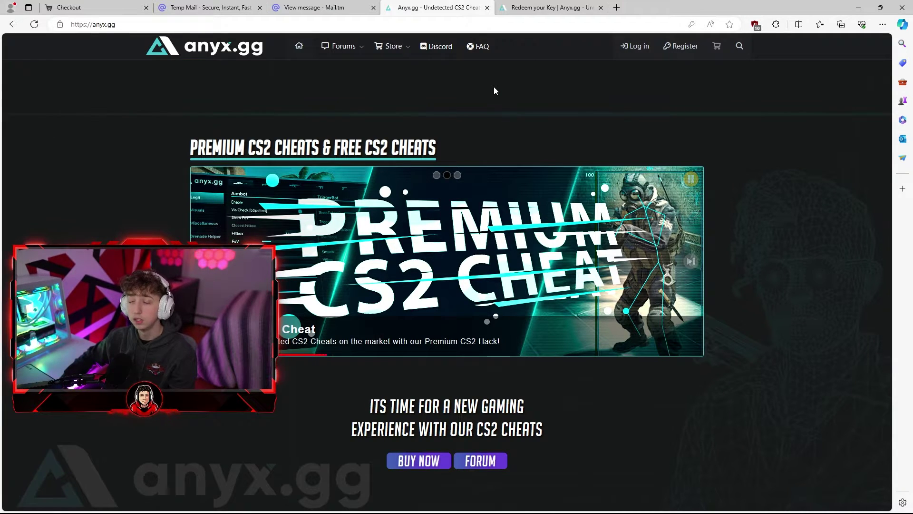
# Step: View the account registration form on anyx.gg, close it, and switch to the Redeem your Key page
pyautogui.click(681, 45)
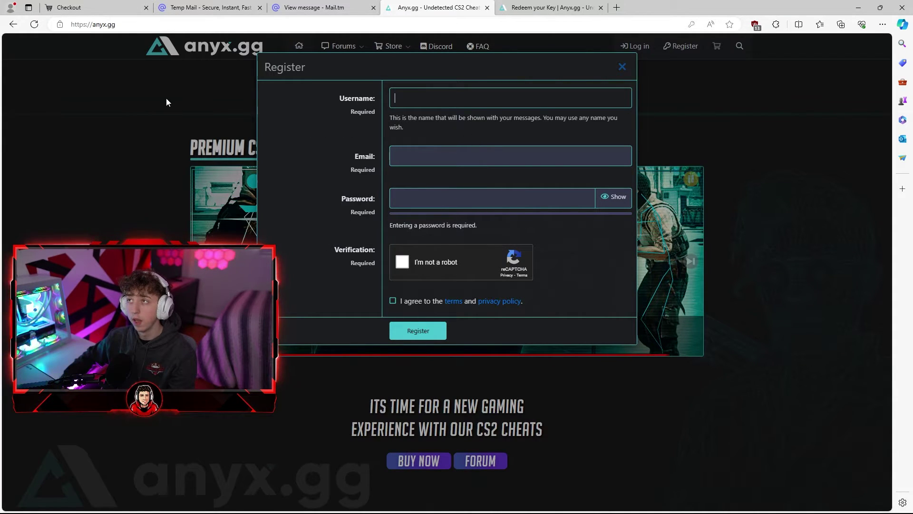
pyautogui.click(101, 181)
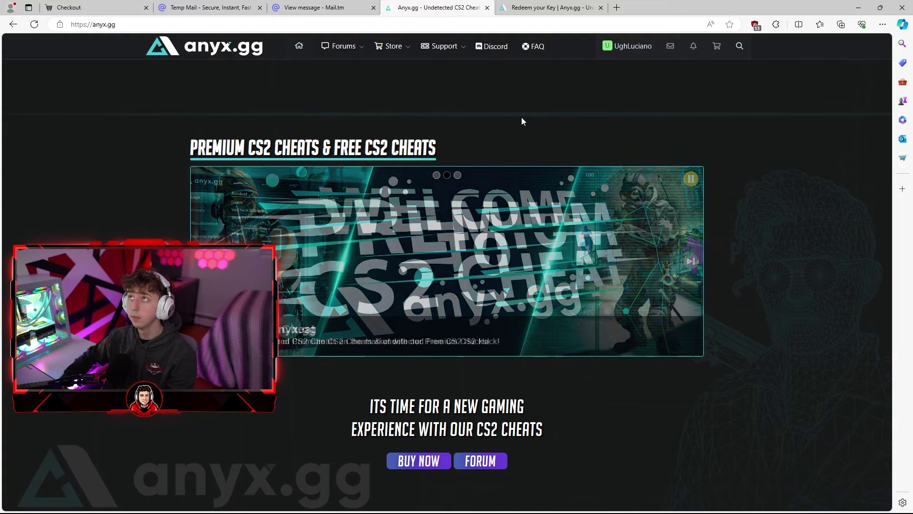
pyautogui.click(550, 5)
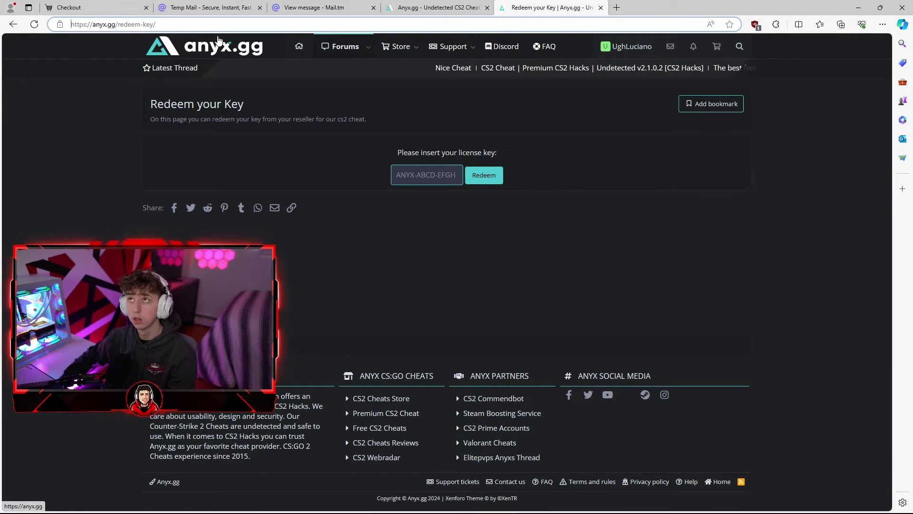
pyautogui.click(295, 5)
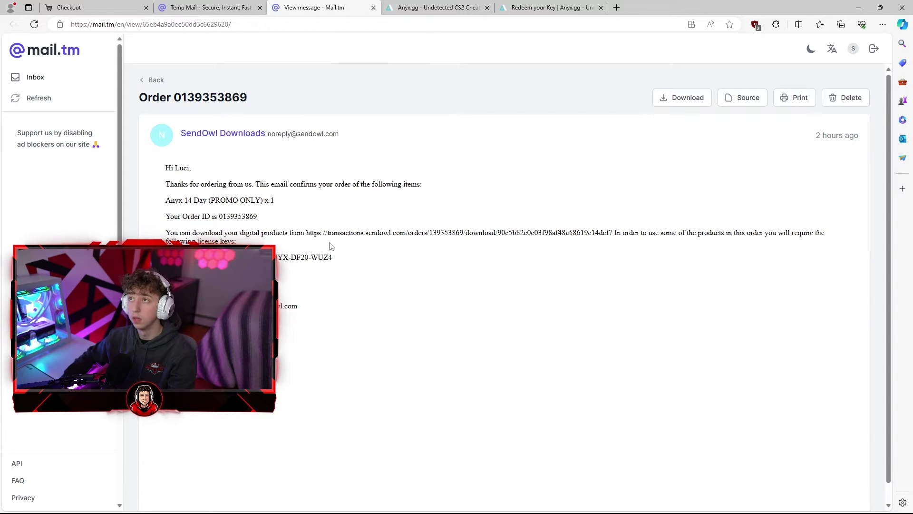
pyautogui.moveTo(307, 233); pyautogui.dragTo(613, 231)
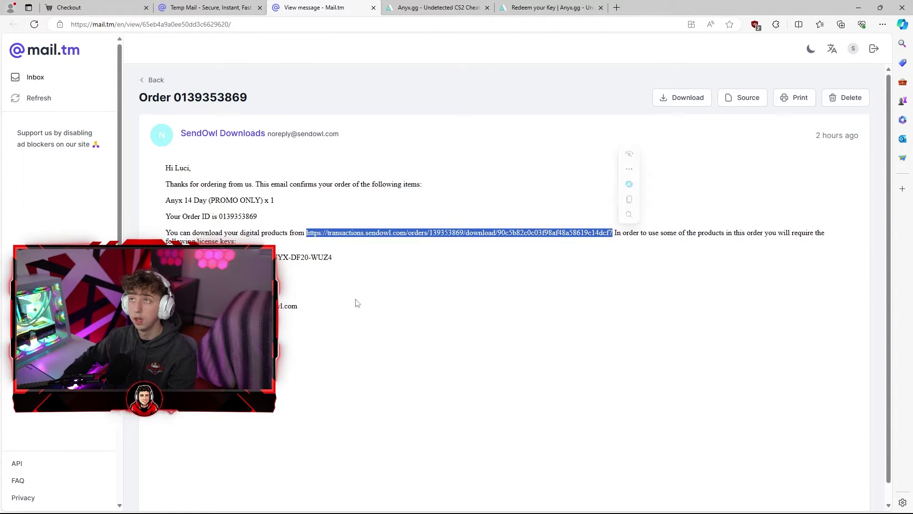
pyautogui.click(547, 7)
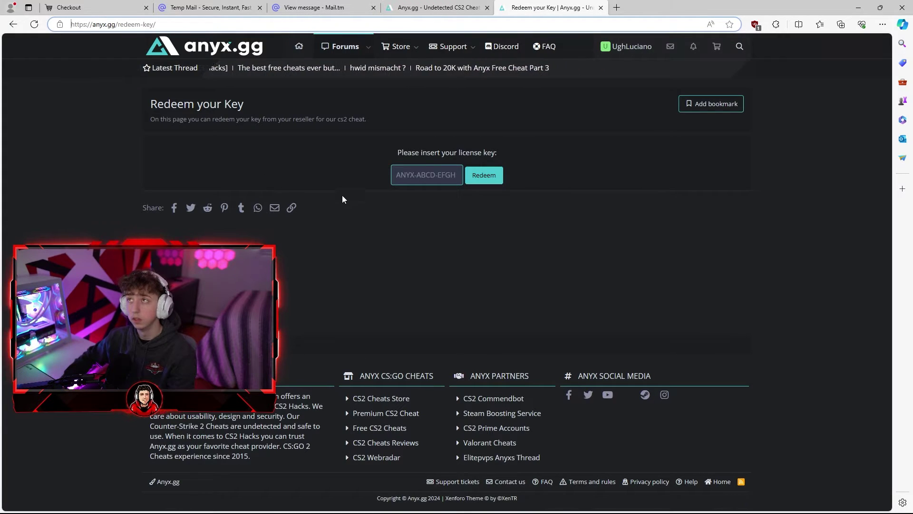
# Step: Copy the license key from the order confirmation email and redeem it on the anyx.gg Redeem your Key page
pyautogui.click(315, 7)
pyautogui.click(339, 273)
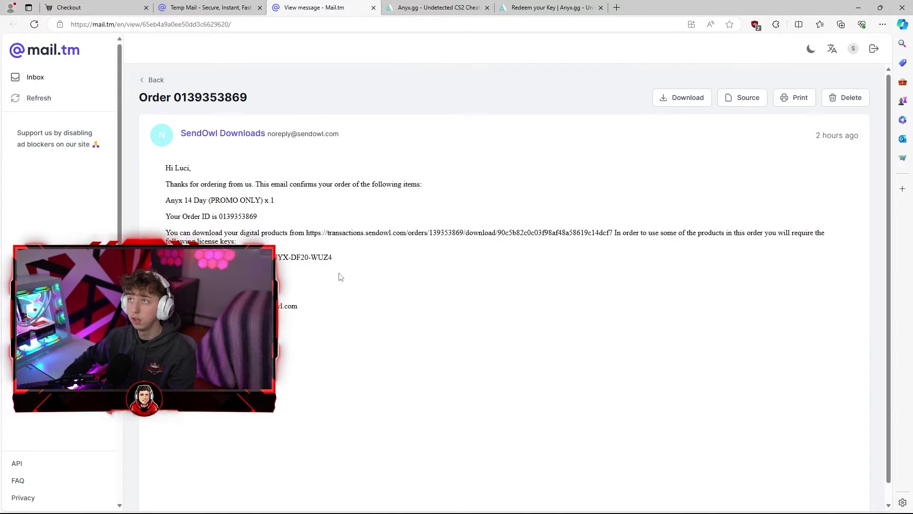
pyautogui.moveTo(333, 257); pyautogui.dragTo(200, 257)
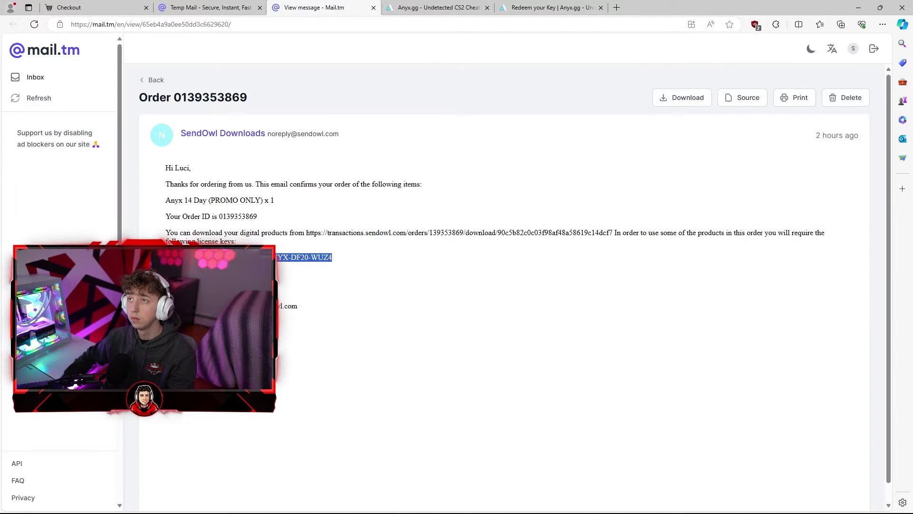
pyautogui.click(547, 7)
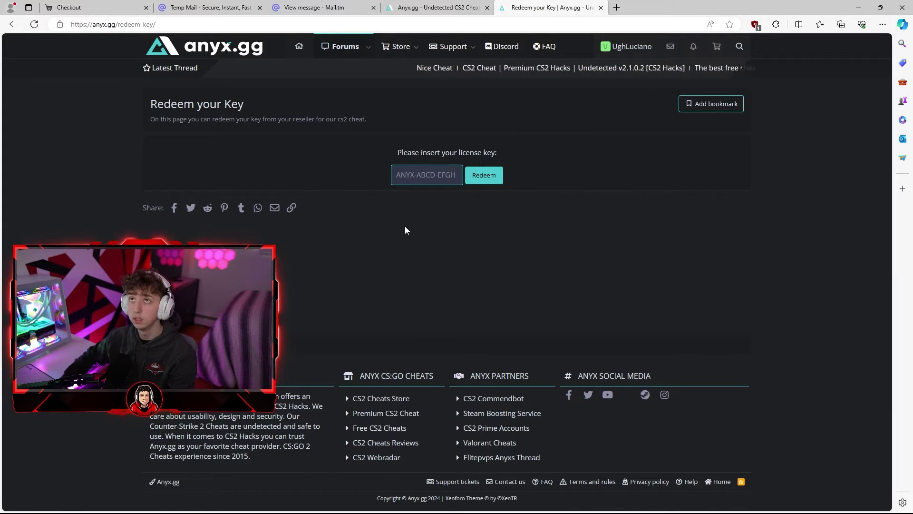
pyautogui.click(421, 175)
pyautogui.hotkey('ctrl', 'v')
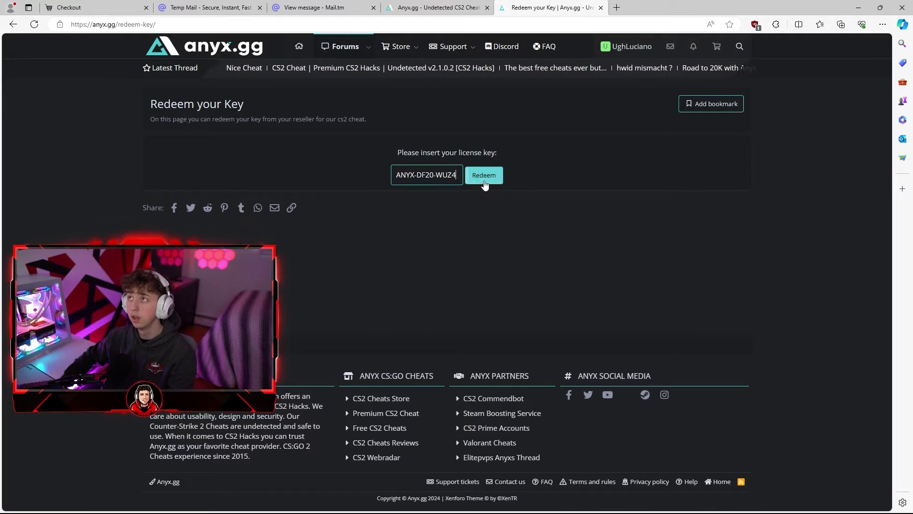
pyautogui.press('Return')
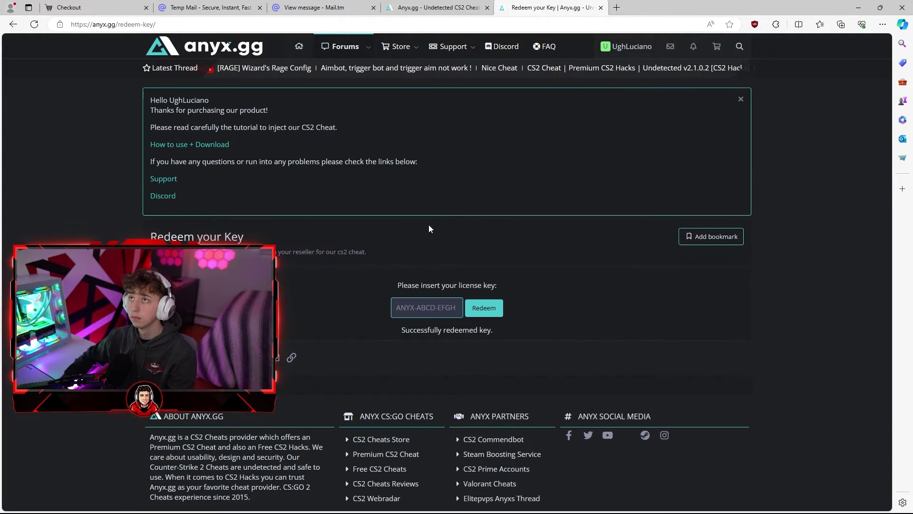
# Step: Read the purchase notice and open its How to use + Download tutorial in a new tab, switching to it
pyautogui.moveTo(154, 110); pyautogui.dragTo(300, 127)
pyautogui.click(347, 143)
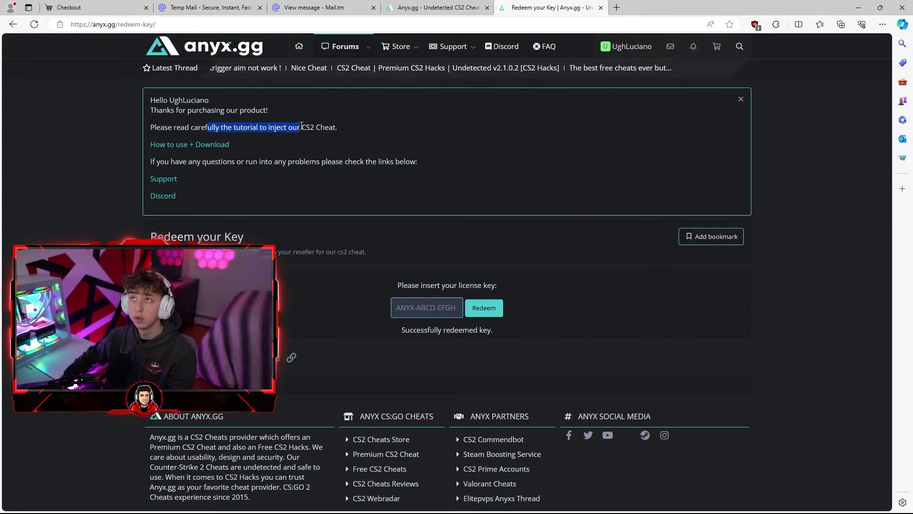
pyautogui.click(334, 148)
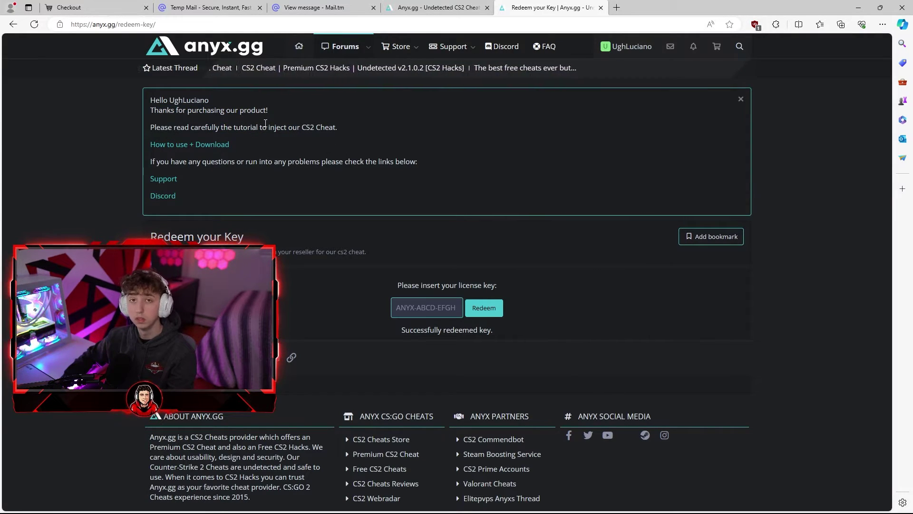
pyautogui.middleClick(176, 145)
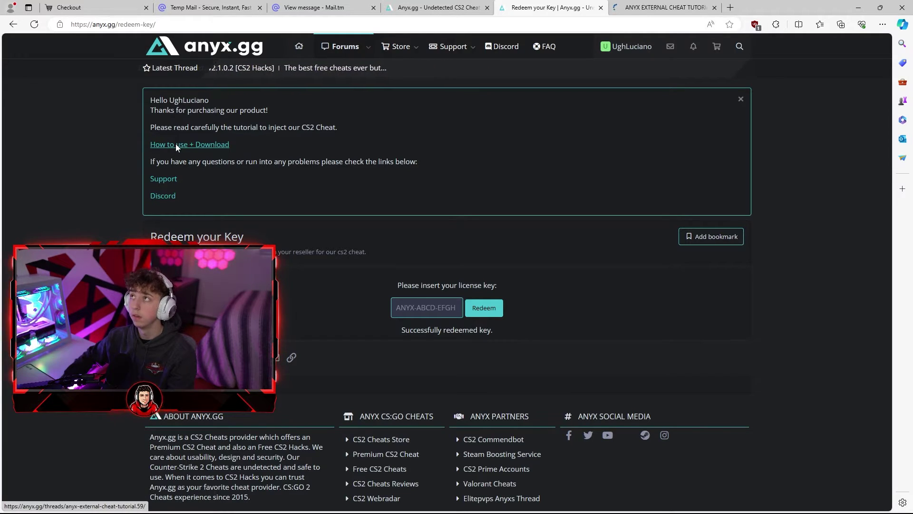
pyautogui.click(658, 8)
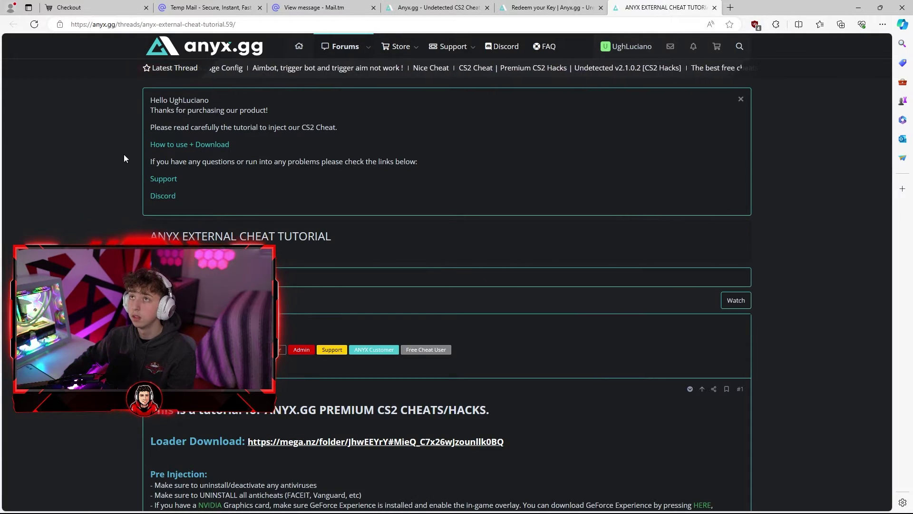
# Step: Review the start of the Anyx external cheat tutorial and open its Mega loader download link in a new tab
pyautogui.moveTo(122, 100); pyautogui.dragTo(226, 109)
pyautogui.click(148, 128)
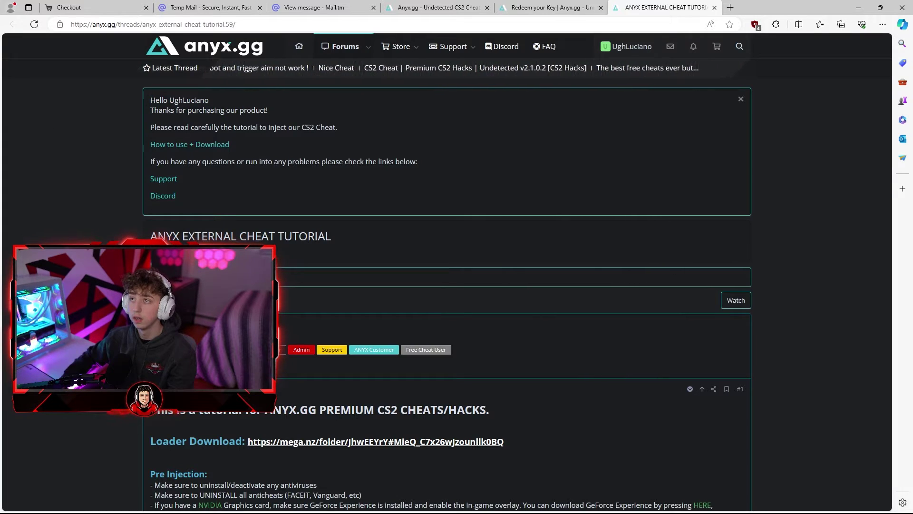
pyautogui.scroll(-5, 147, 127)
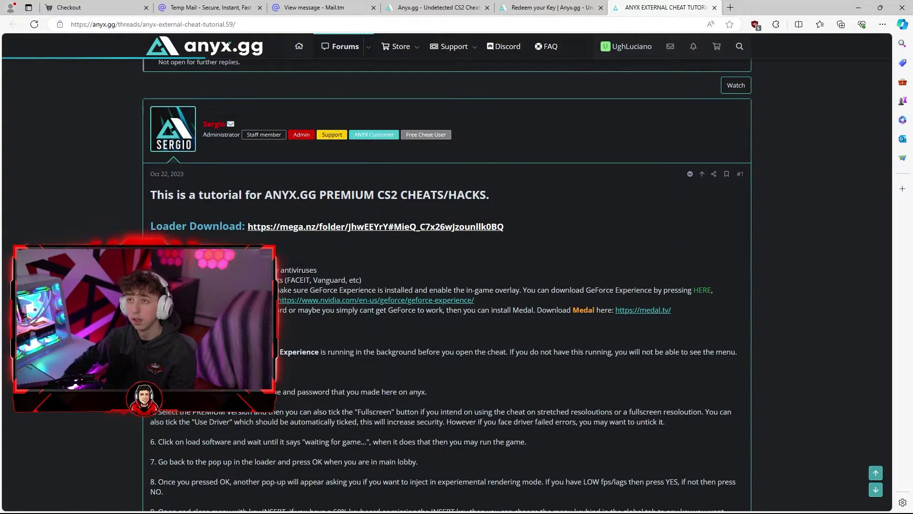
pyautogui.scroll(4, 447, 281)
pyautogui.scroll(-3, 447, 280)
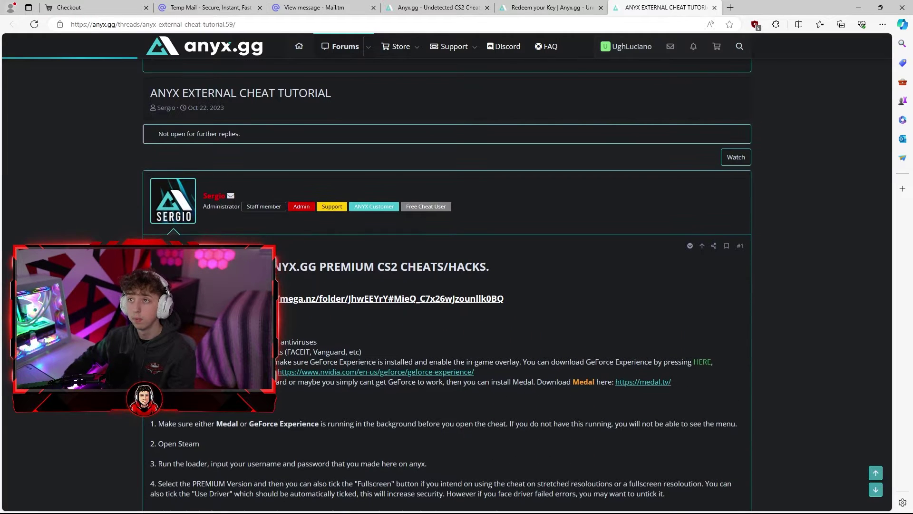
pyautogui.scroll(-2, 339, 233)
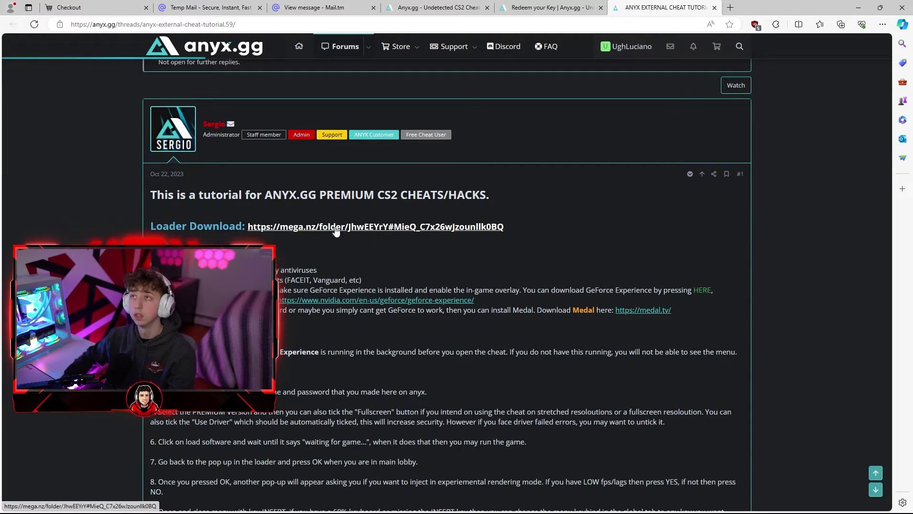
pyautogui.middleClick(335, 228)
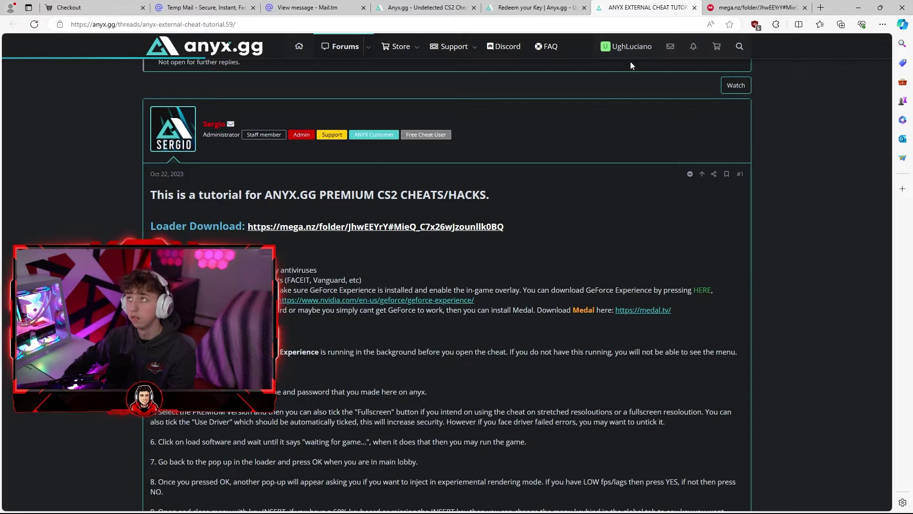
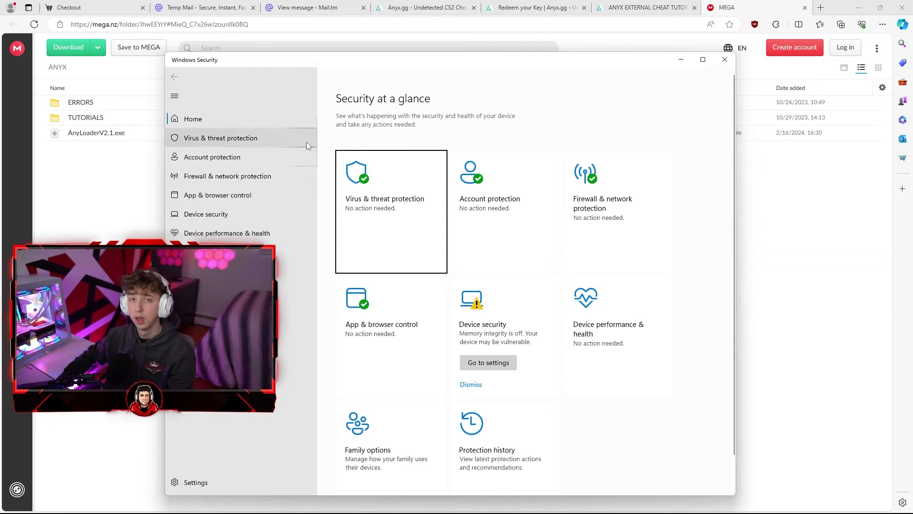
# Step: Open the Virus & threat protection page in Windows Security and look through its protection sections
pyautogui.click(386, 190)
pyautogui.scroll(-1, 492, 423)
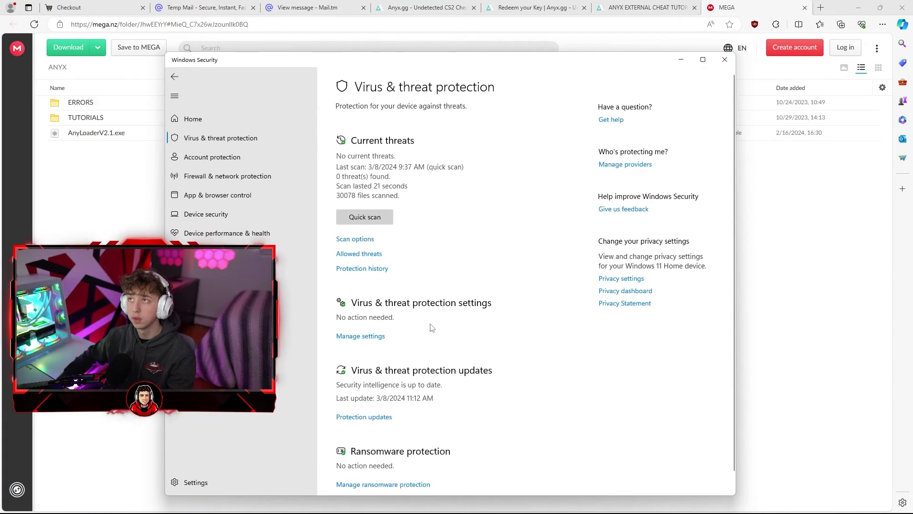
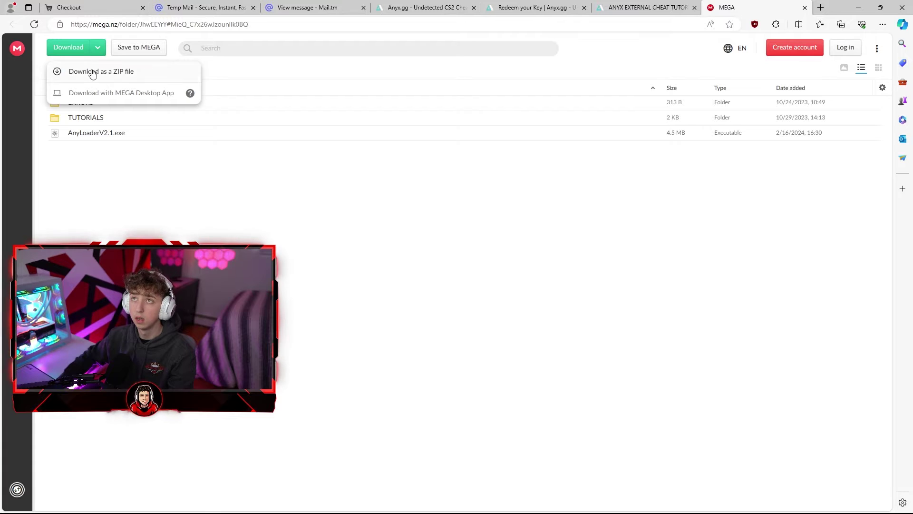
# Step: Download the MEGA folder as a ZIP file and extract the ANYX archive into the Downloads folder
pyautogui.click(92, 71)
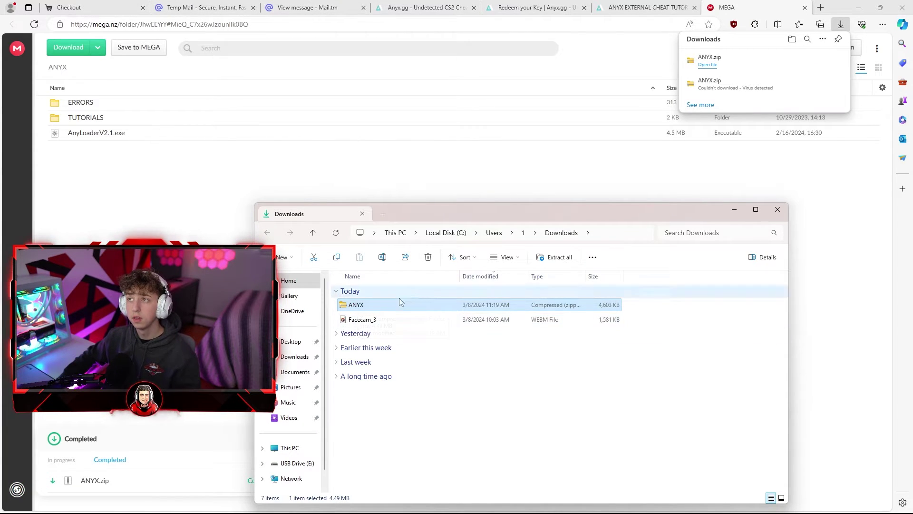
pyautogui.click(548, 257)
pyautogui.click(554, 355)
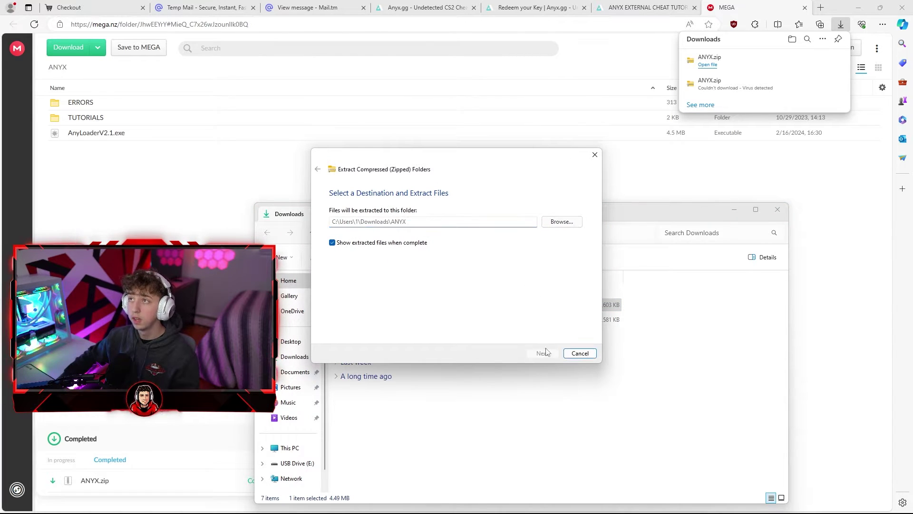
pyautogui.click(374, 12)
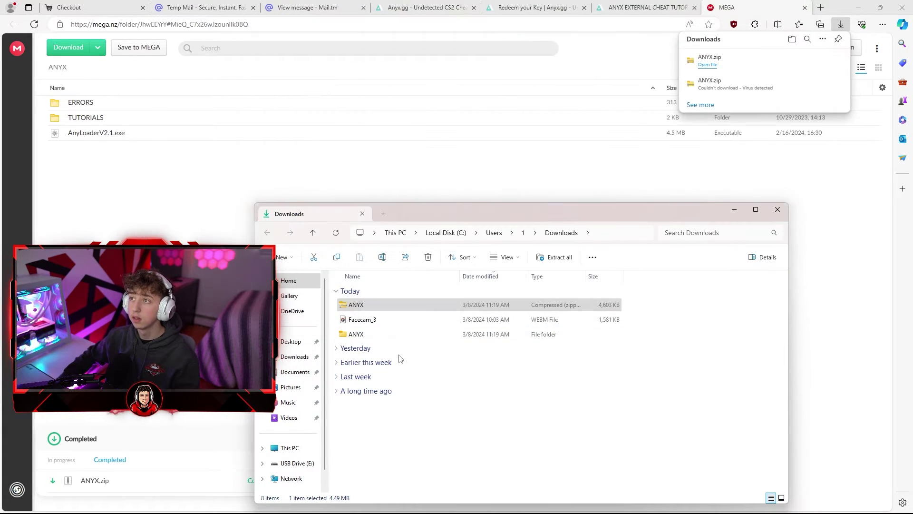
# Step: Delete the compressed ANYX archive from the Downloads folder, keeping the extracted folder
pyautogui.click(368, 336)
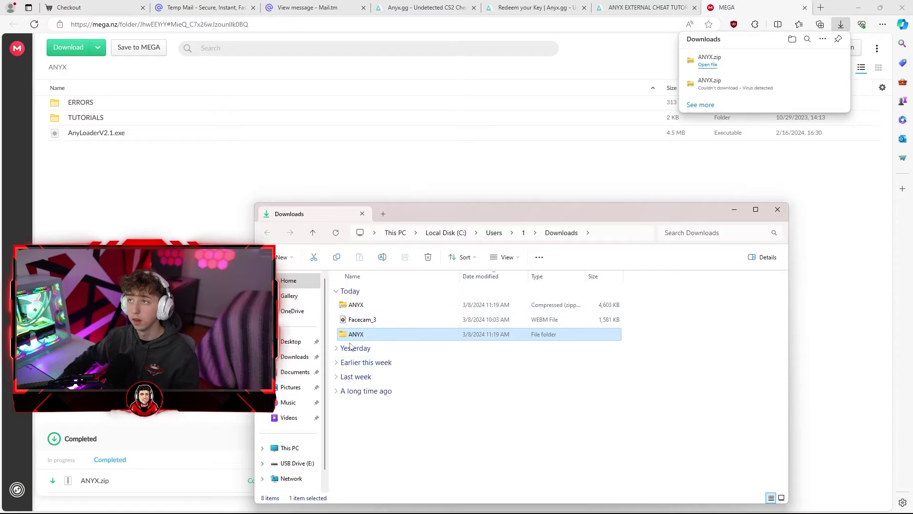
pyautogui.click(354, 305)
pyautogui.click(432, 262)
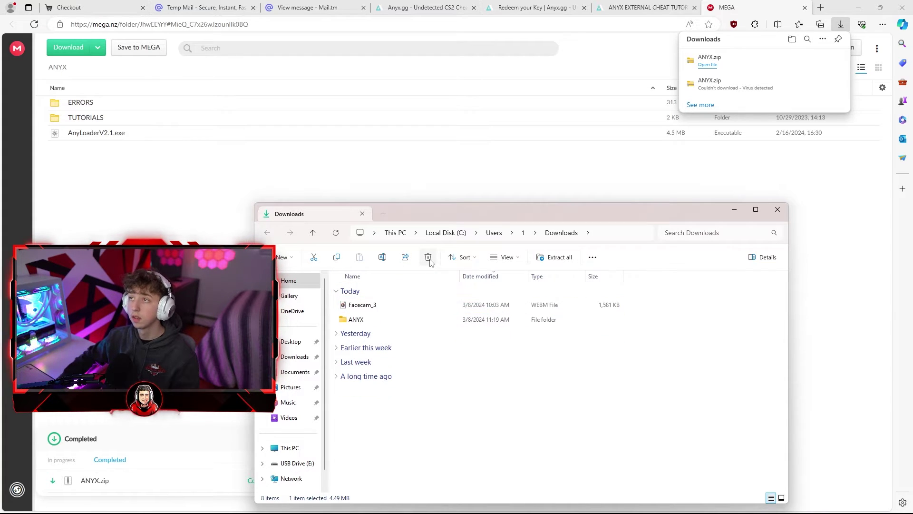
# Step: Open the inner ANYX folder of the extracted files and select the AnyLoaderV2.1 application
pyautogui.click(373, 320)
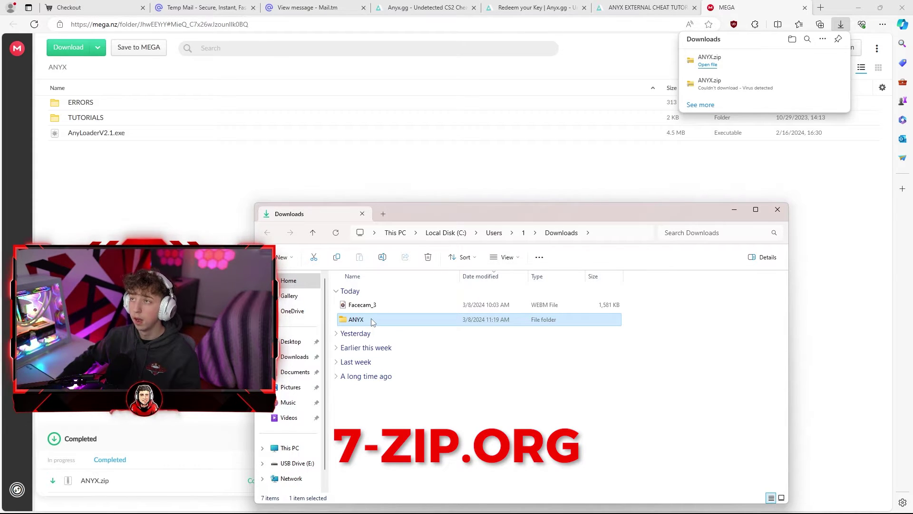
pyautogui.doubleClick(346, 321)
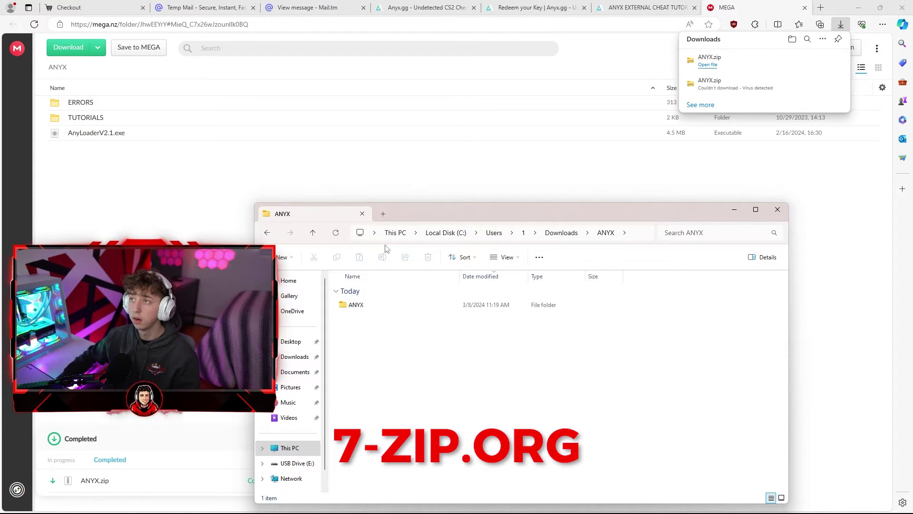
pyautogui.moveTo(400, 217); pyautogui.dragTo(346, 203)
pyautogui.doubleClick(308, 294)
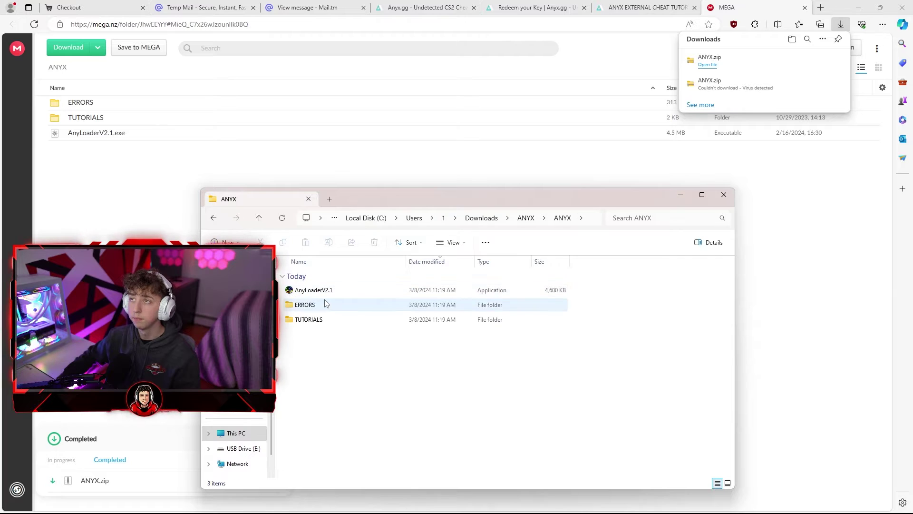
pyautogui.click(342, 290)
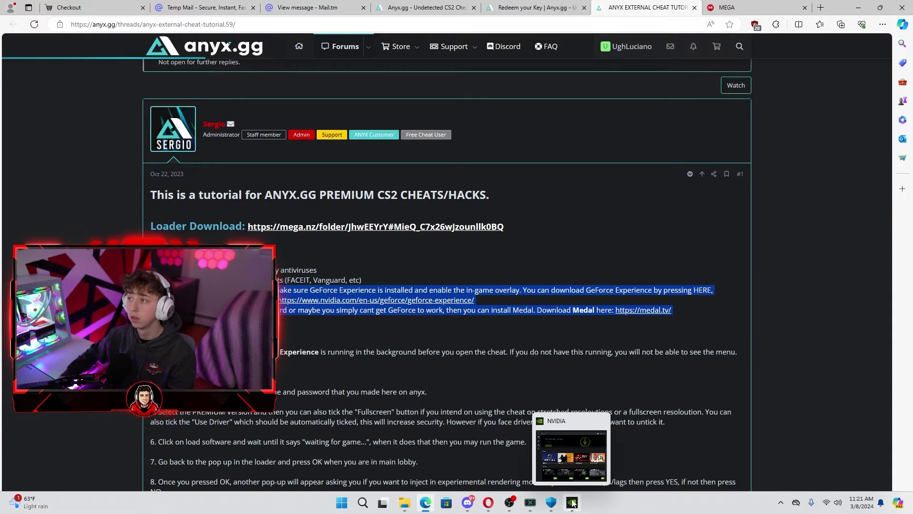
# Step: Switch to the NVIDIA app, view its in-game overlay, and close both the overlay and the app
pyautogui.click(572, 502)
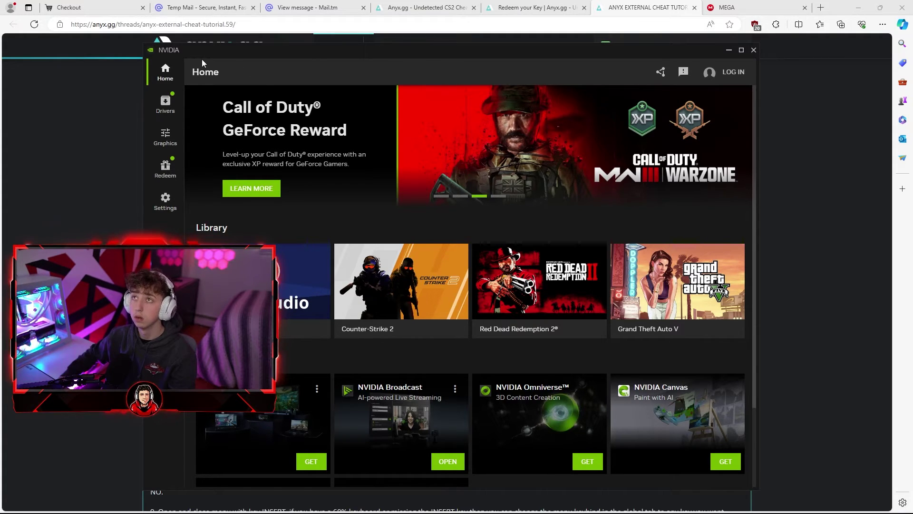
pyautogui.moveTo(202, 47); pyautogui.dragTo(183, 51)
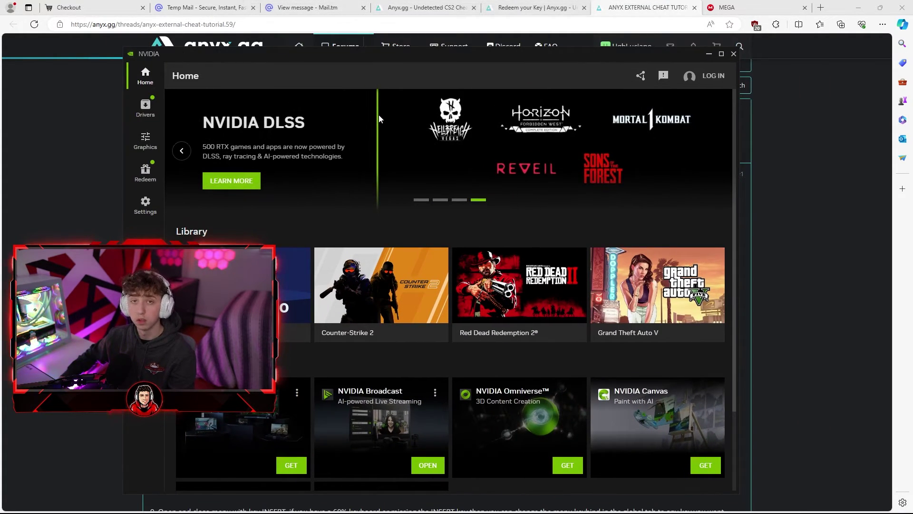
pyautogui.click(640, 75)
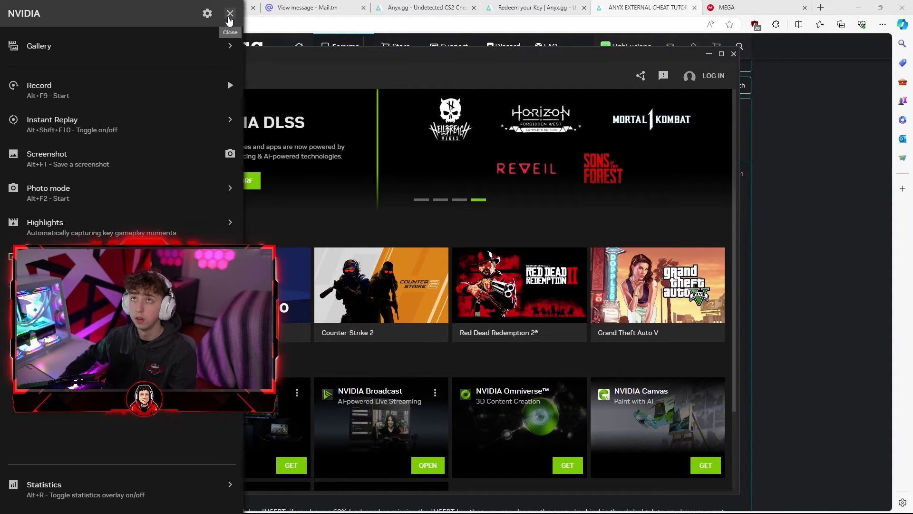
pyautogui.click(228, 17)
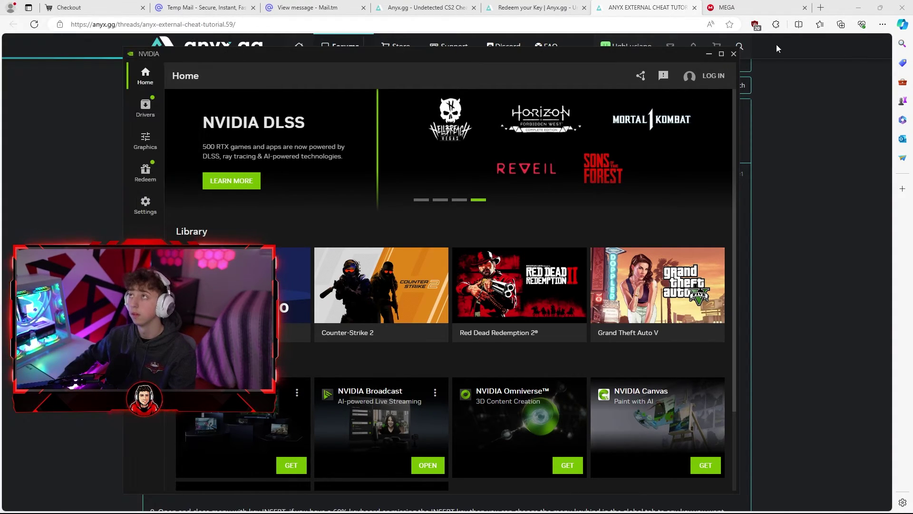
pyautogui.click(734, 54)
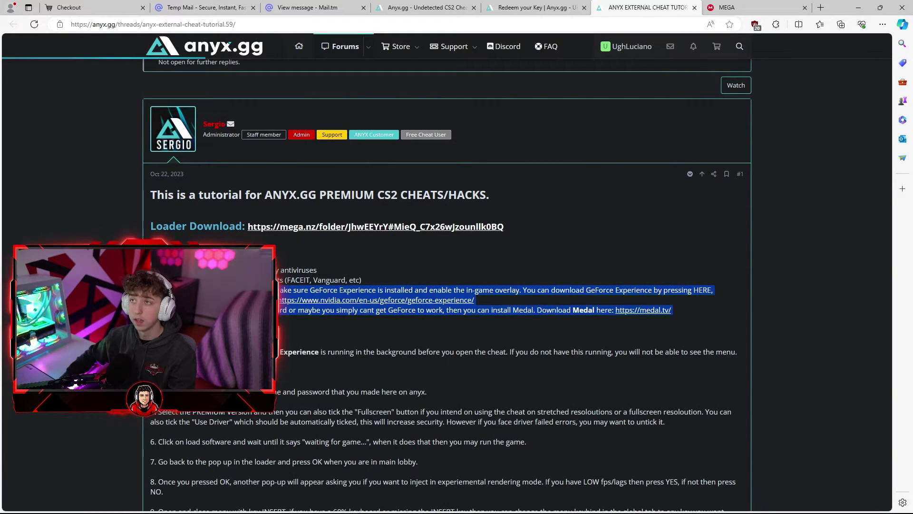
# Step: View the Medal website linked in the tutorial, close it, and return to the tutorial thread
pyautogui.click(565, 316)
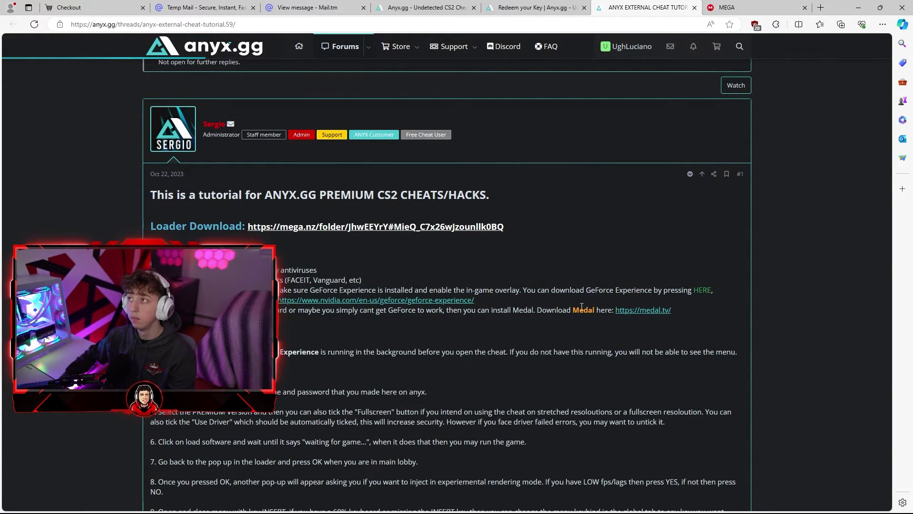
pyautogui.click(663, 309)
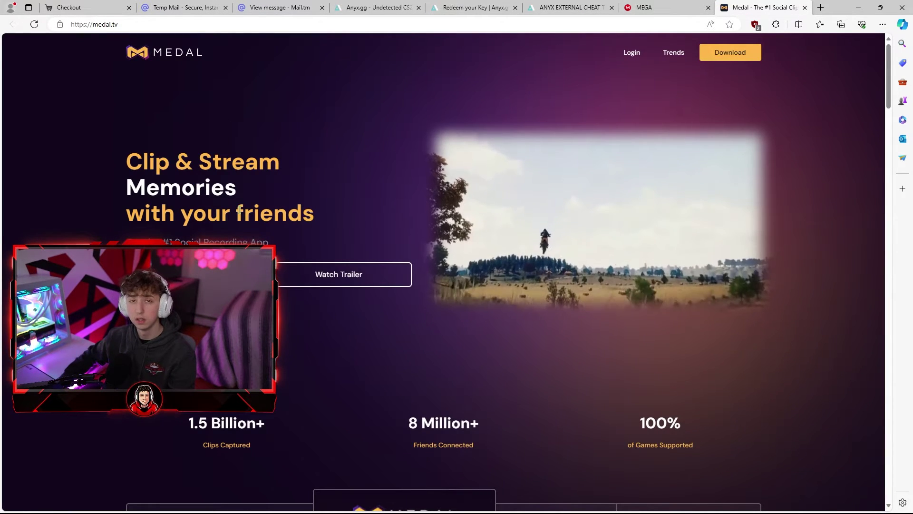
pyautogui.click(805, 8)
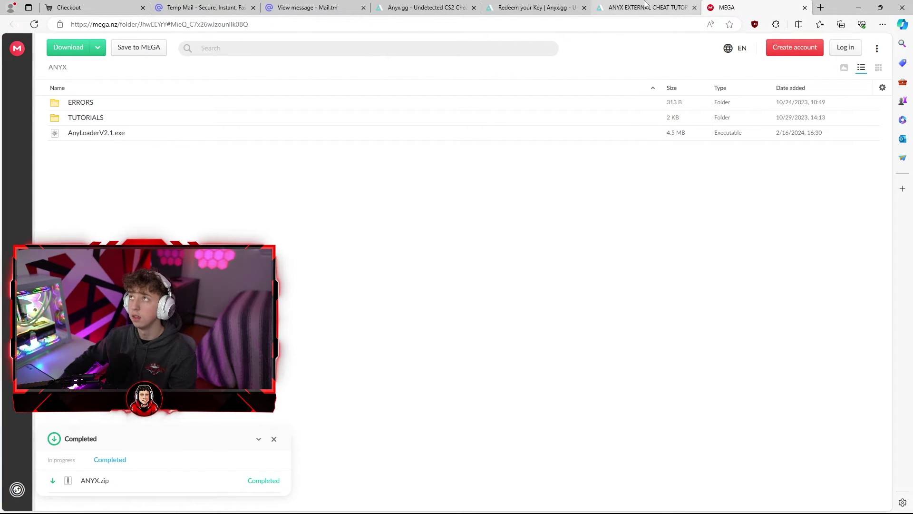
pyautogui.click(680, 10)
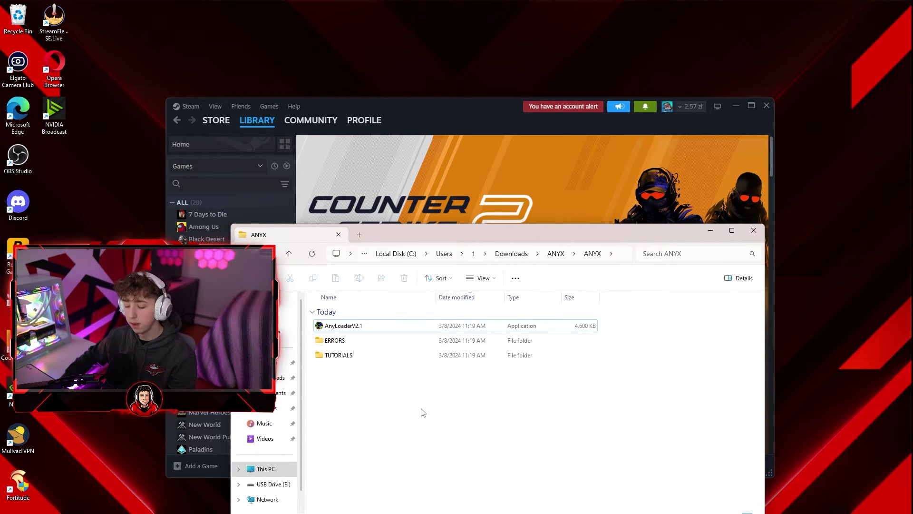
# Step: Check the NVIDIA overlay on the desktop and run AnyLoaderV2.1 past the SmartScreen block
pyautogui.hotkey('alt', 'z')
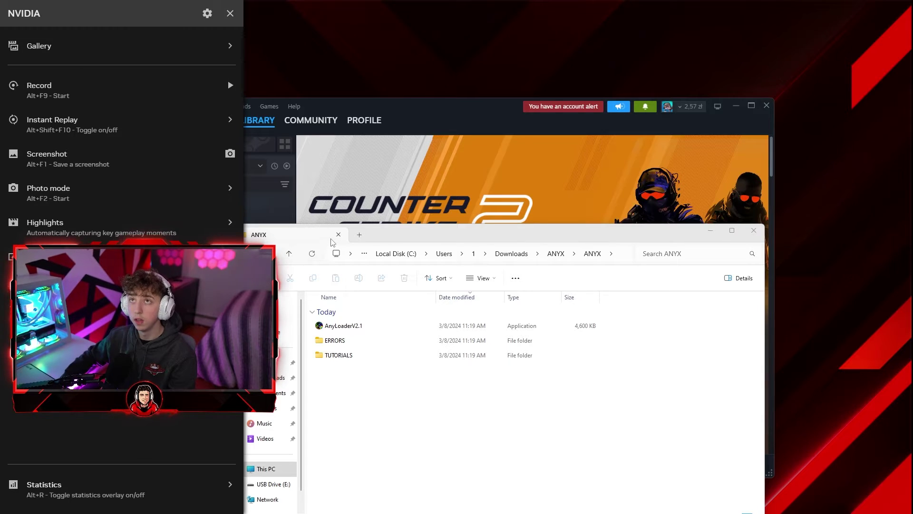
pyautogui.hotkey('alt', 'z')
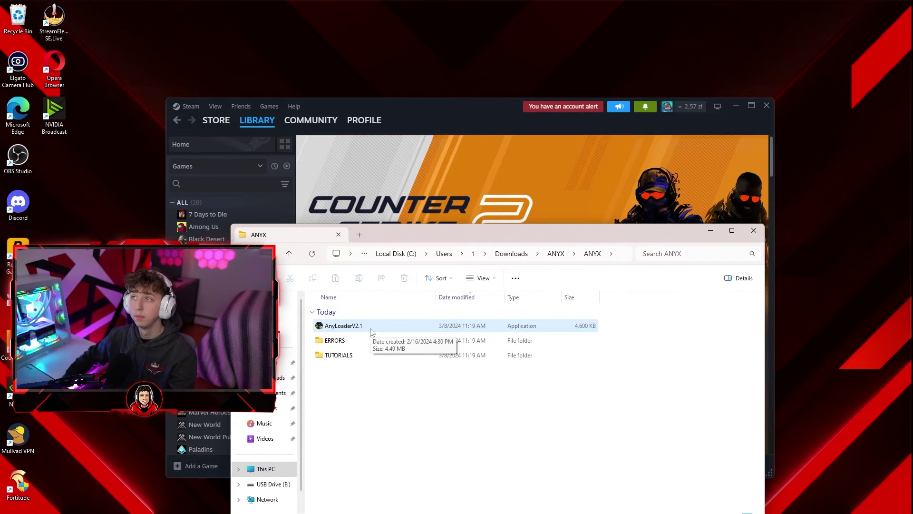
pyautogui.doubleClick(358, 326)
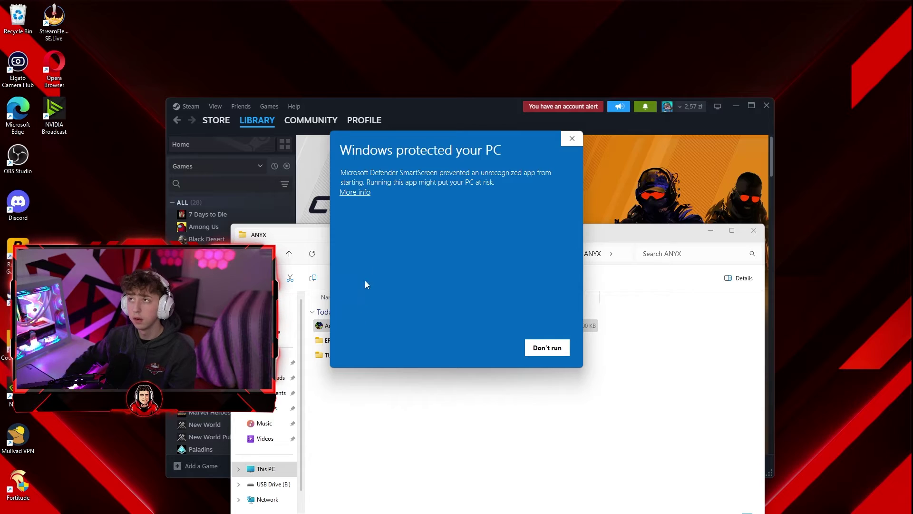
pyautogui.click(354, 189)
pyautogui.click(489, 348)
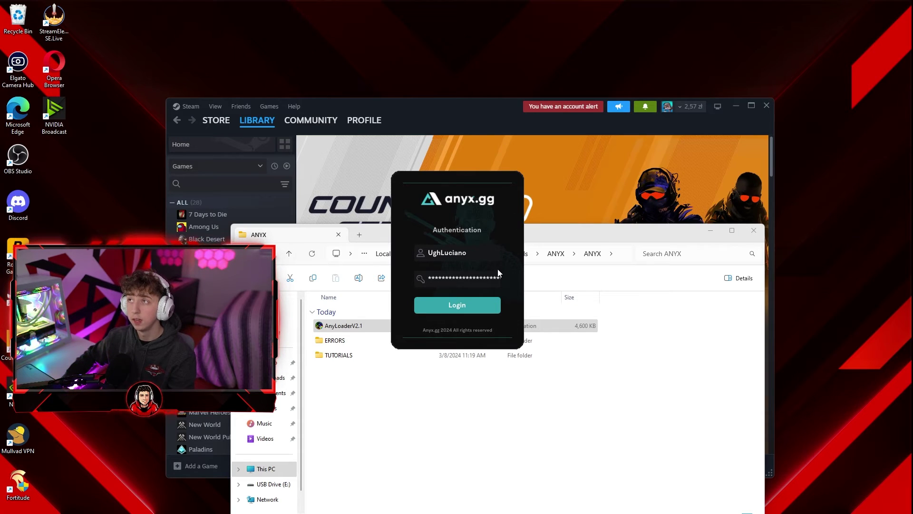
# Step: Log in to the anyx.gg loader and load the Premium software with Fullscreen enabled
pyautogui.click(476, 304)
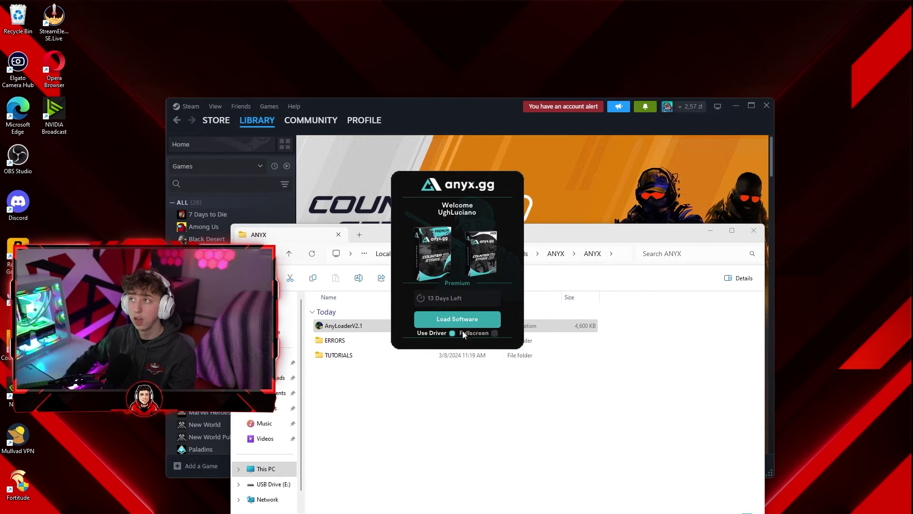
pyautogui.click(495, 332)
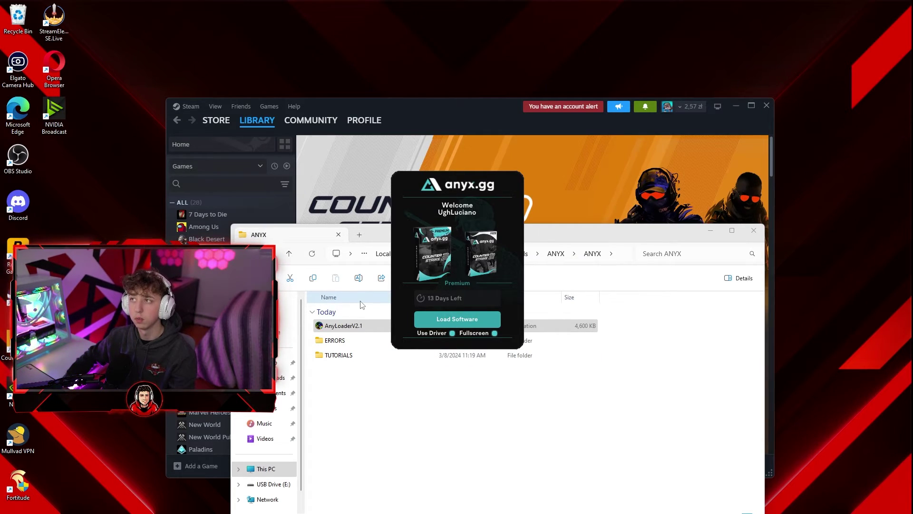
pyautogui.click(430, 324)
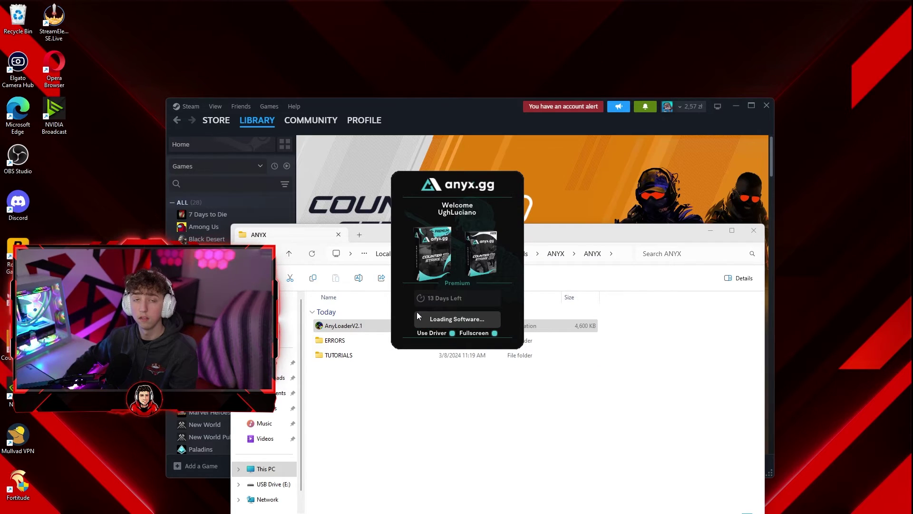
# Step: Open the ERRORS folder and try to run the RUN THIS TO FIX ERROR 99 batch file
pyautogui.doubleClick(335, 340)
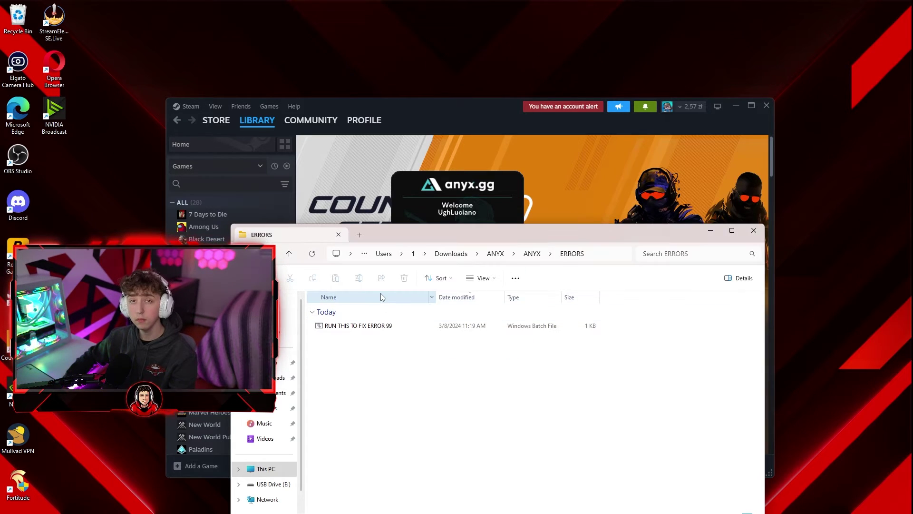
pyautogui.doubleClick(373, 327)
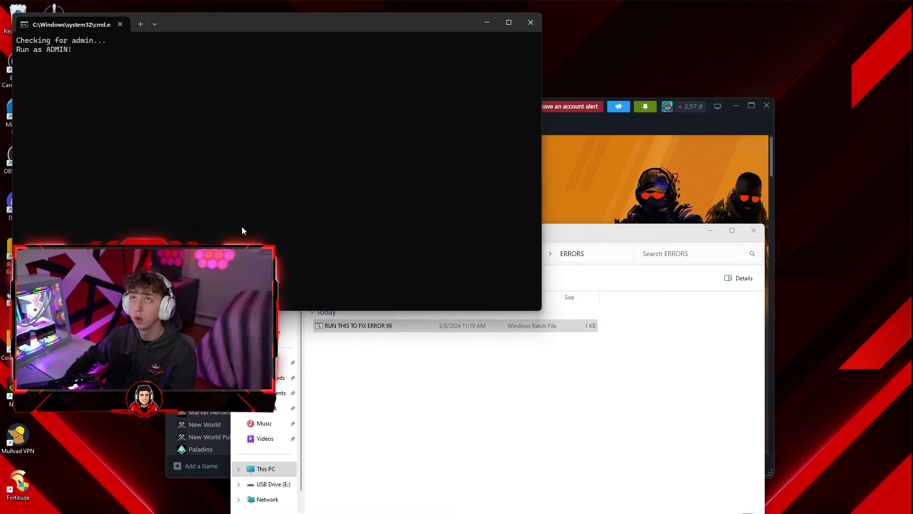
pyautogui.click(120, 24)
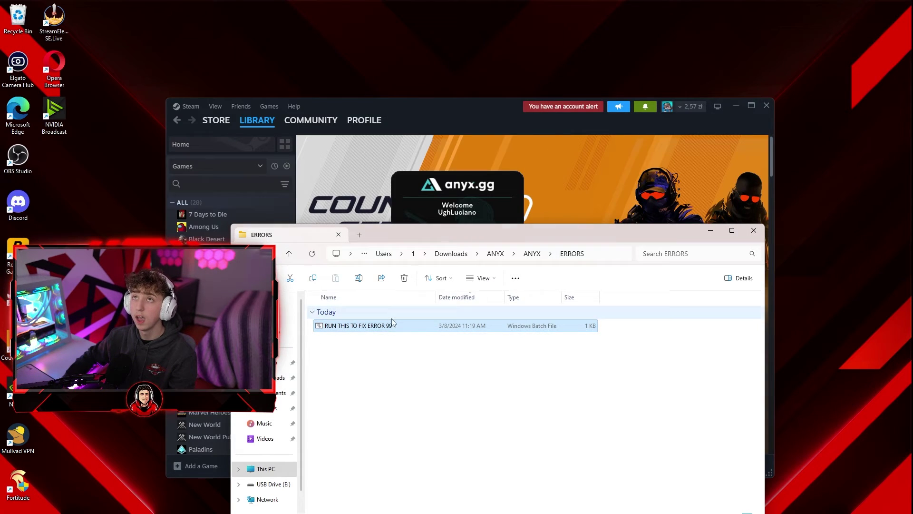
# Step: Run the RUN THIS TO FIX ERROR 99 batch file as administrator, close its console, and return to the ANYX folder
pyautogui.rightClick(365, 328)
pyautogui.click(403, 219)
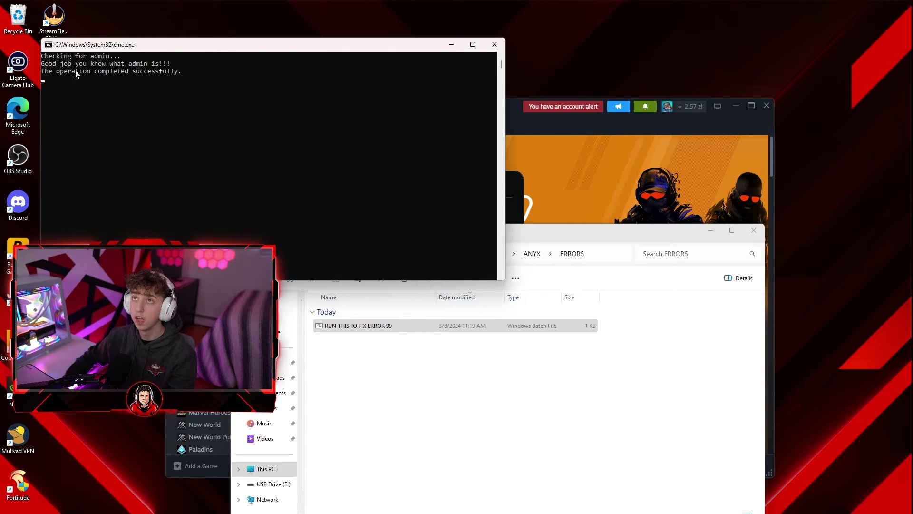
pyautogui.click(100, 108)
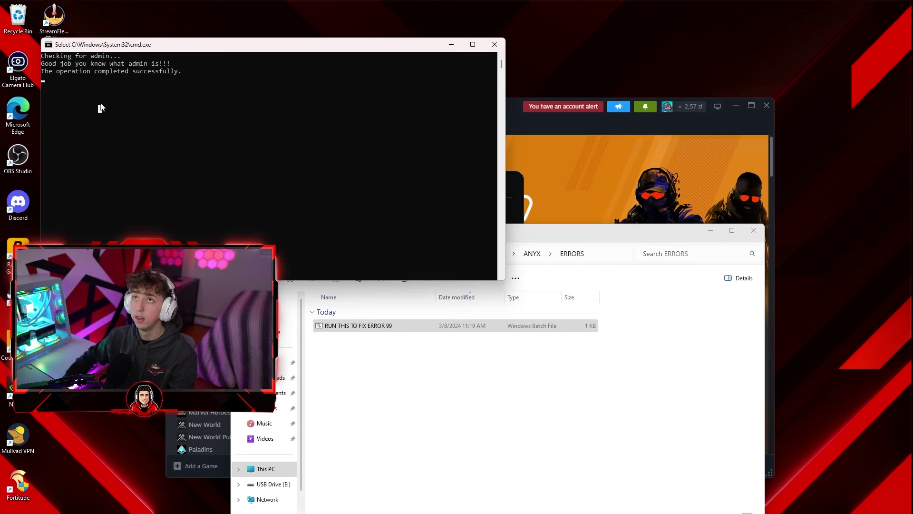
pyautogui.click(236, 94)
pyautogui.click(490, 52)
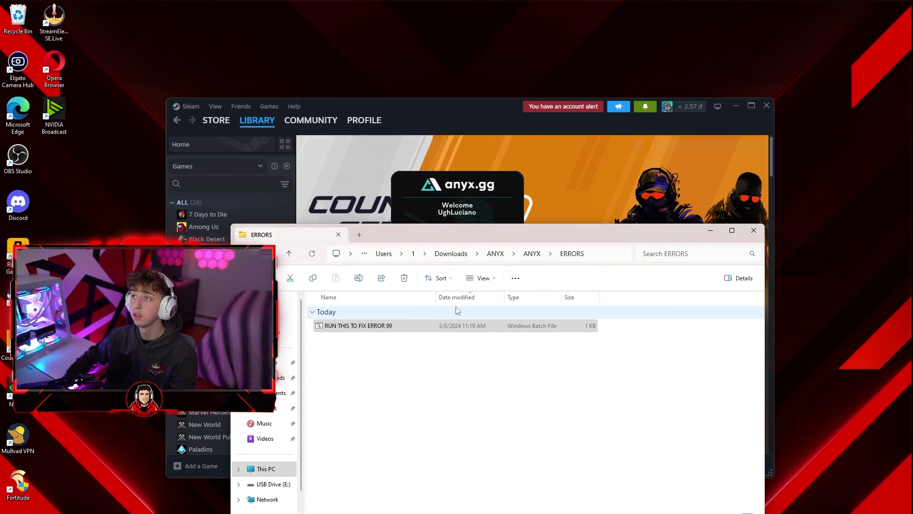
pyautogui.click(528, 254)
pyautogui.click(454, 217)
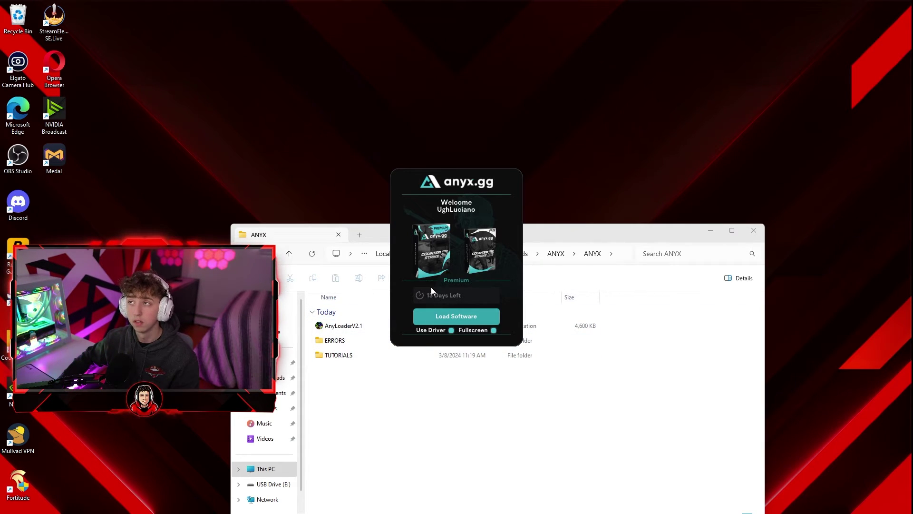
# Step: Load the software with Use Driver turned off and launch Counter-Strike 2 from Steam
pyautogui.click(451, 330)
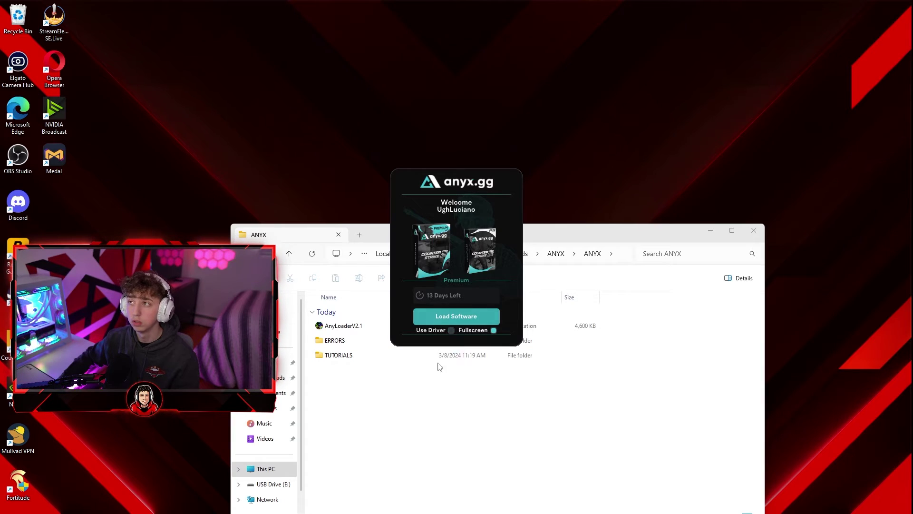
pyautogui.click(441, 317)
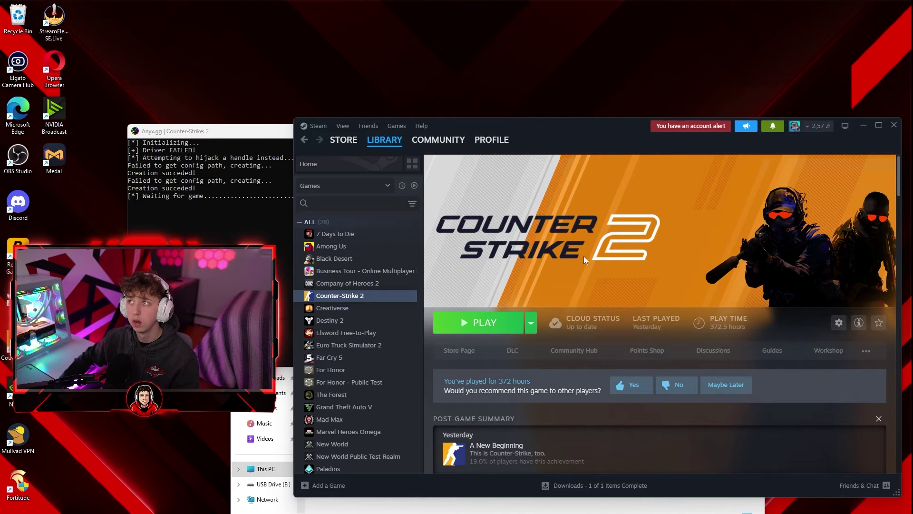
pyautogui.click(473, 323)
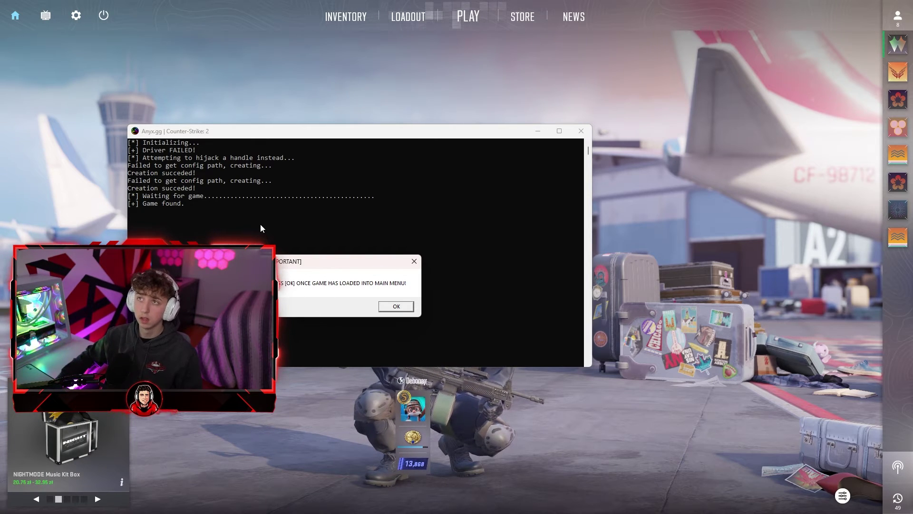
# Step: Confirm that the game has loaded into the main menu and decline EXPERIMENTAL rendering for the overlay
pyautogui.moveTo(213, 261); pyautogui.dragTo(111, 255)
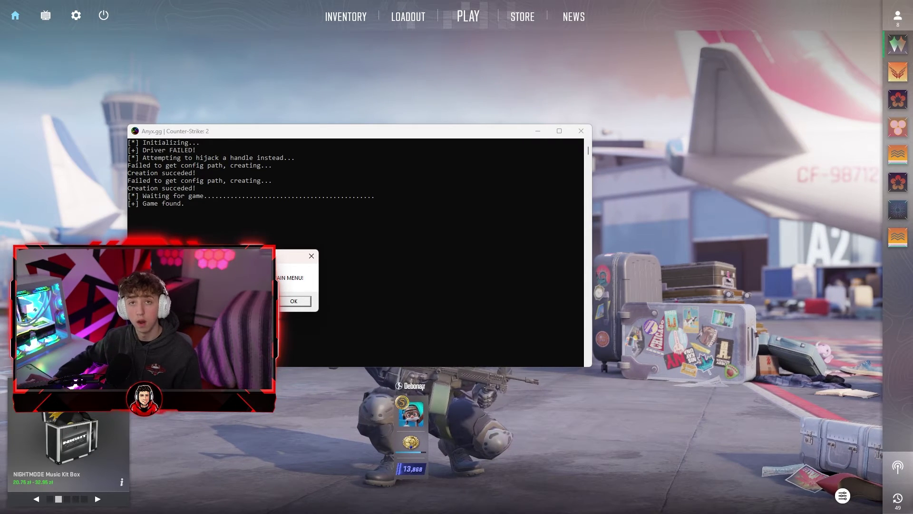
pyautogui.click(294, 303)
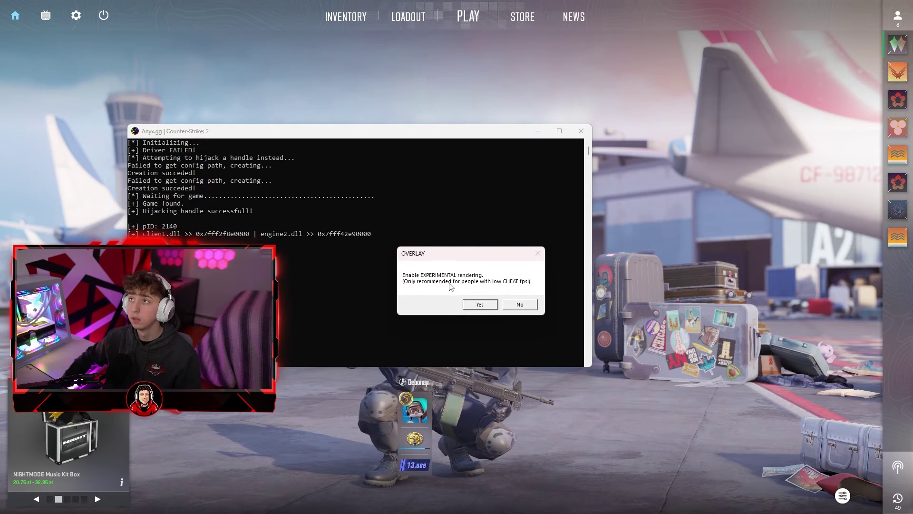
pyautogui.moveTo(418, 253); pyautogui.dragTo(249, 262)
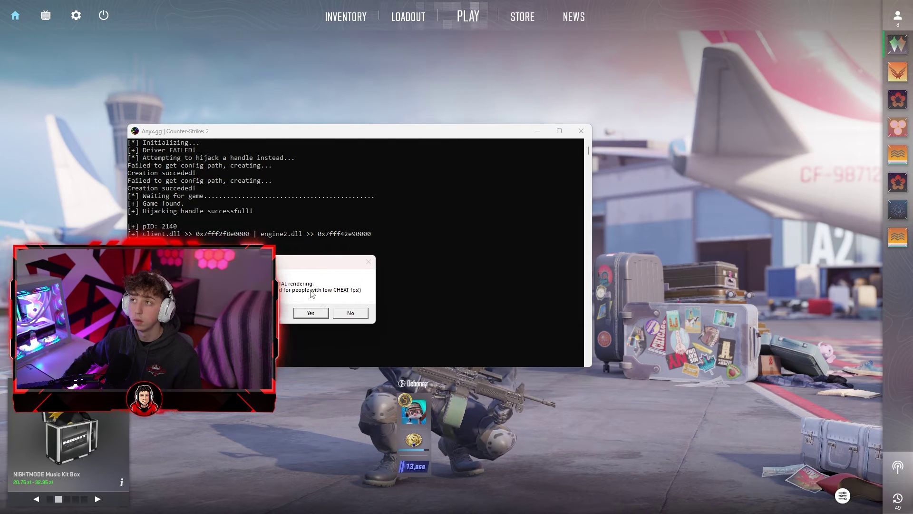
pyautogui.moveTo(294, 263); pyautogui.dragTo(245, 265)
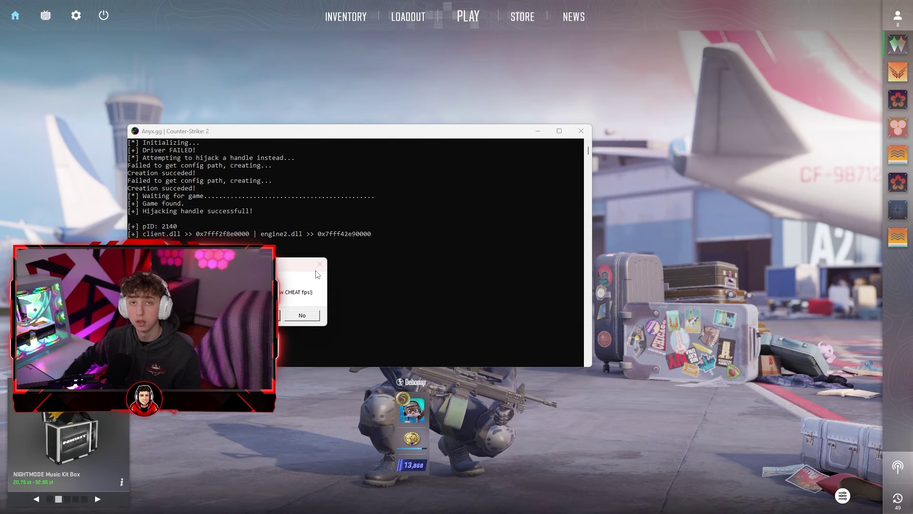
pyautogui.click(310, 317)
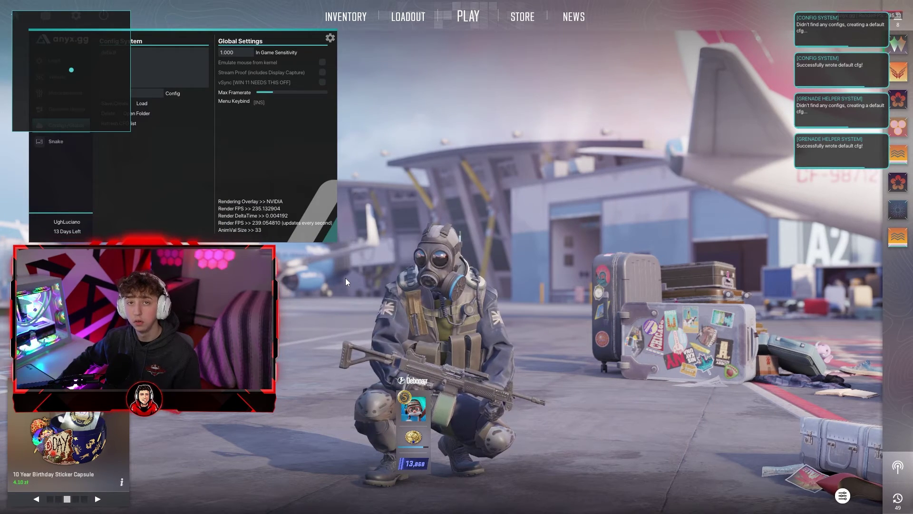
# Step: Move the anyx.gg menu to the middle of the game screen, hiding and showing it again once
pyautogui.moveTo(209, 39); pyautogui.dragTo(447, 148)
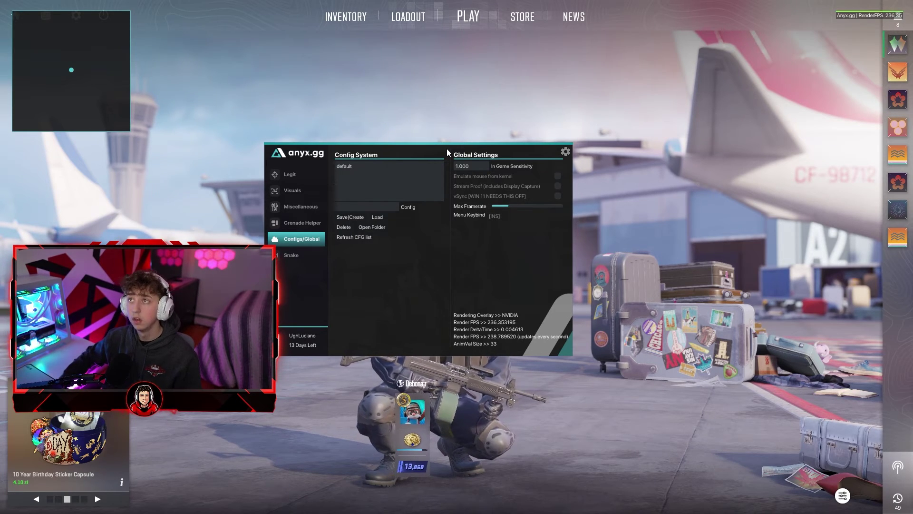
pyautogui.press('Insert')
pyautogui.press('Insert')
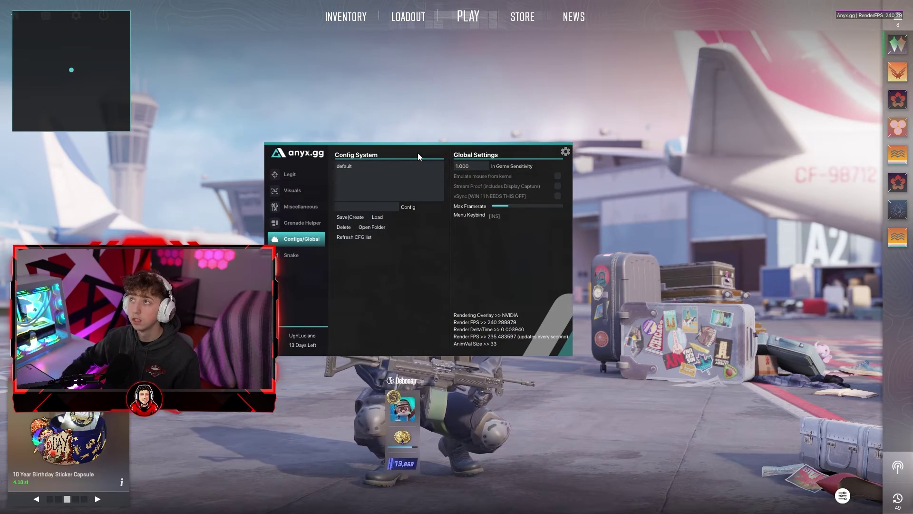
pyautogui.moveTo(416, 152); pyautogui.dragTo(397, 146)
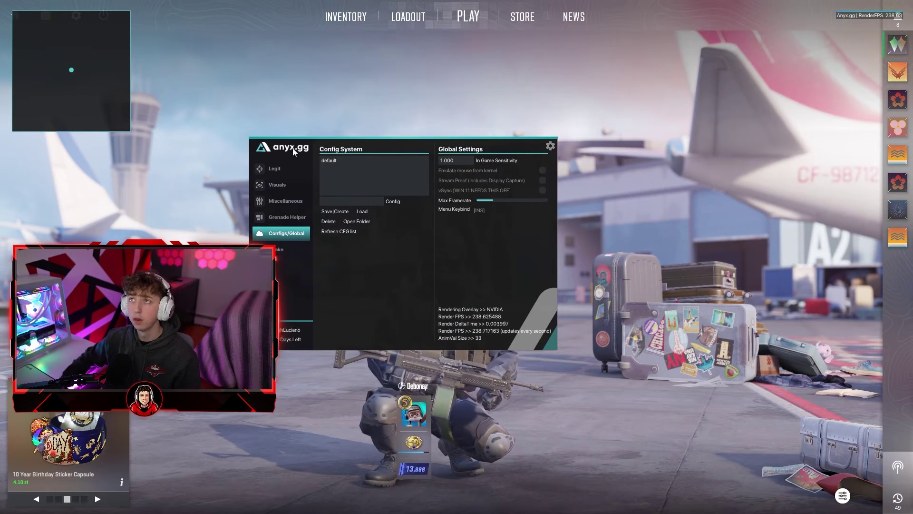
pyautogui.moveTo(291, 150); pyautogui.dragTo(303, 148)
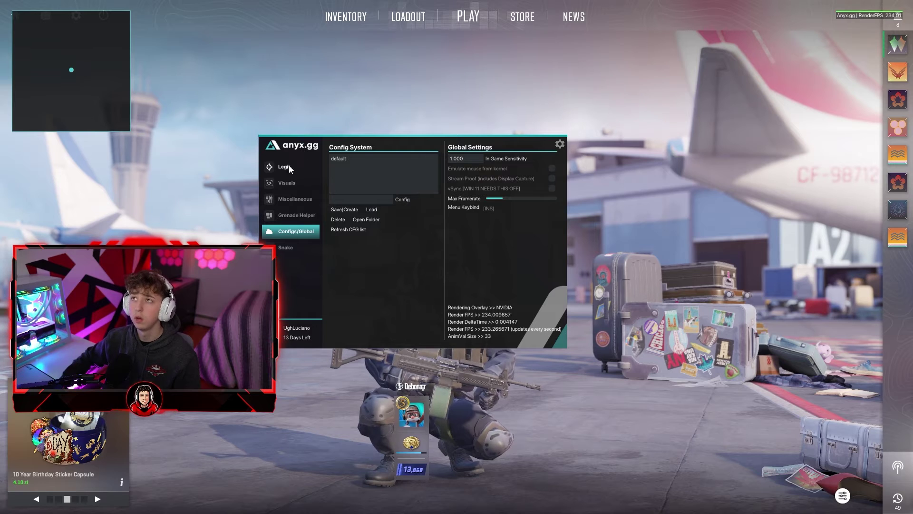
# Step: Examine the Legit aimbot and triggerbot settings of each weapon category, ending back on the first sniper rifle
pyautogui.click(293, 166)
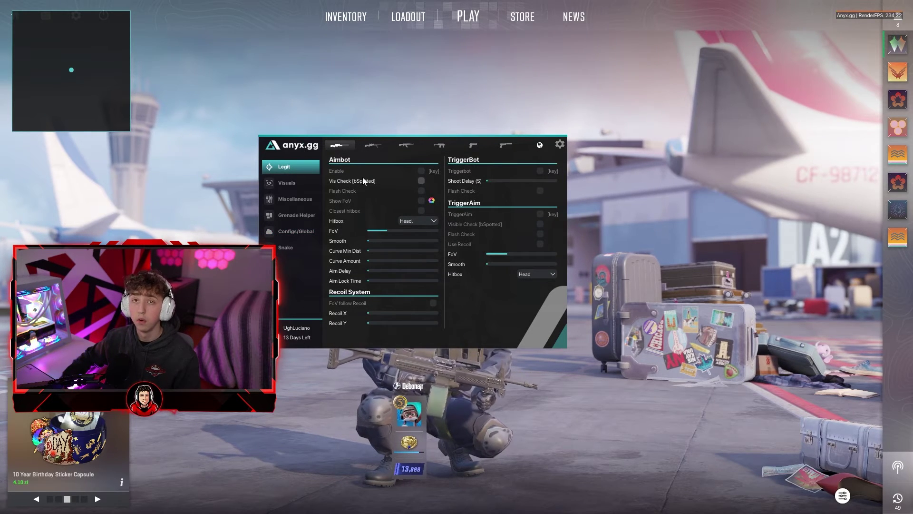
pyautogui.click(372, 145)
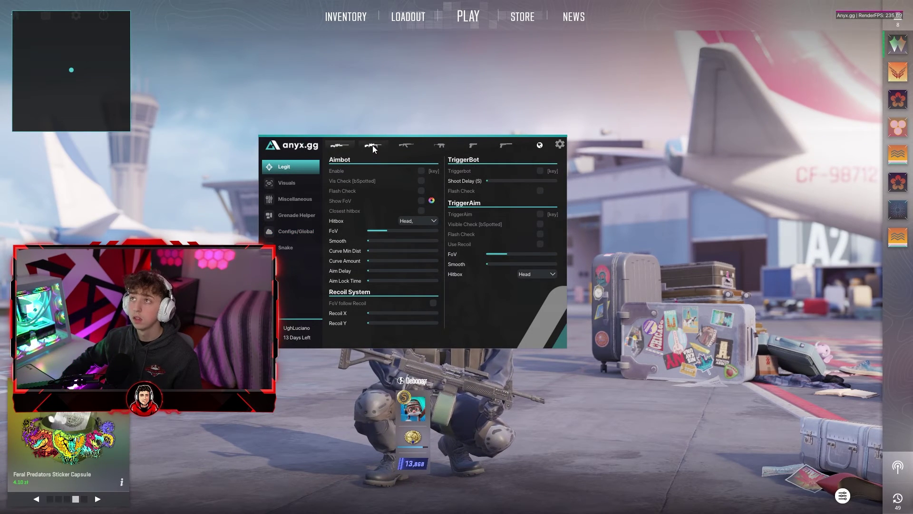
pyautogui.click(343, 145)
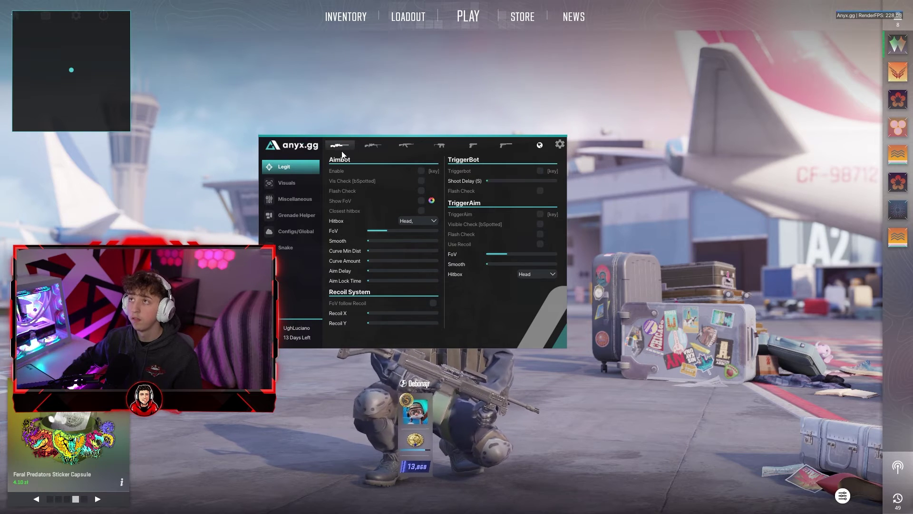
pyautogui.click(372, 145)
pyautogui.moveTo(421, 144); pyautogui.dragTo(409, 144)
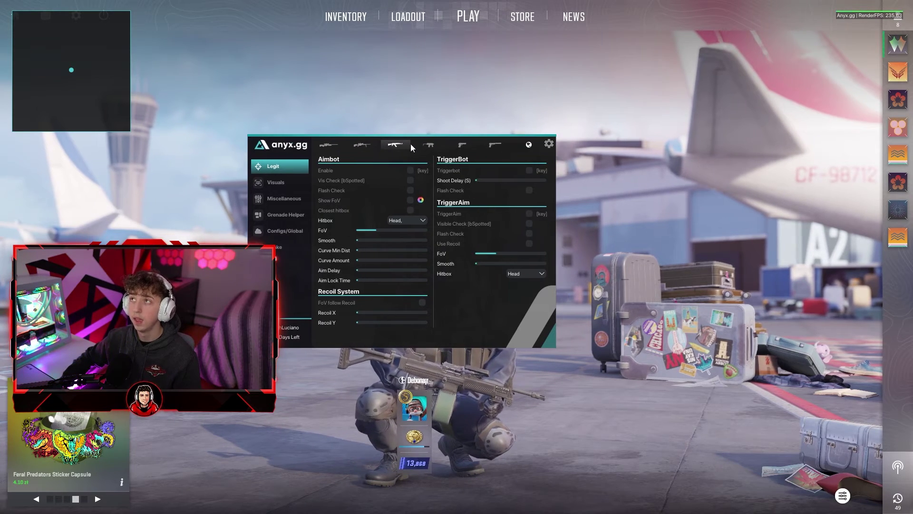
pyautogui.click(434, 145)
pyautogui.click(464, 147)
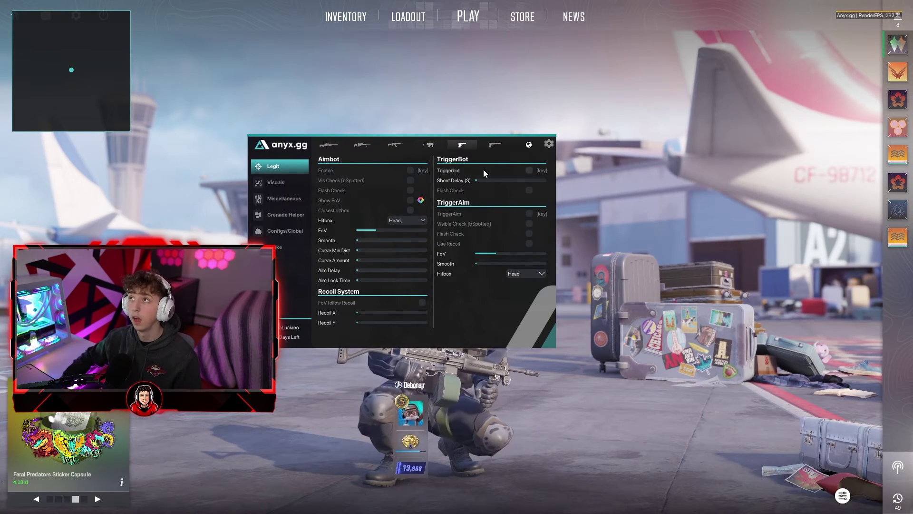
pyautogui.click(492, 148)
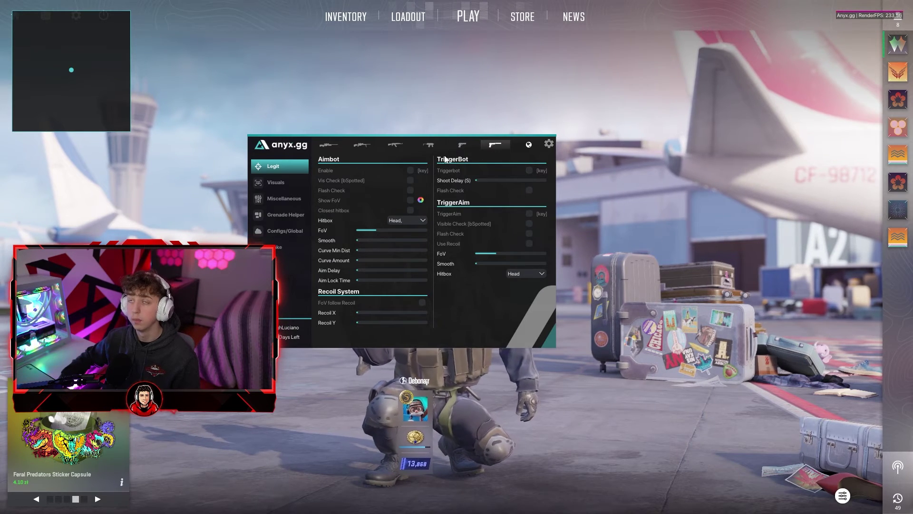
pyautogui.click(331, 144)
pyautogui.moveTo(333, 142); pyautogui.dragTo(343, 140)
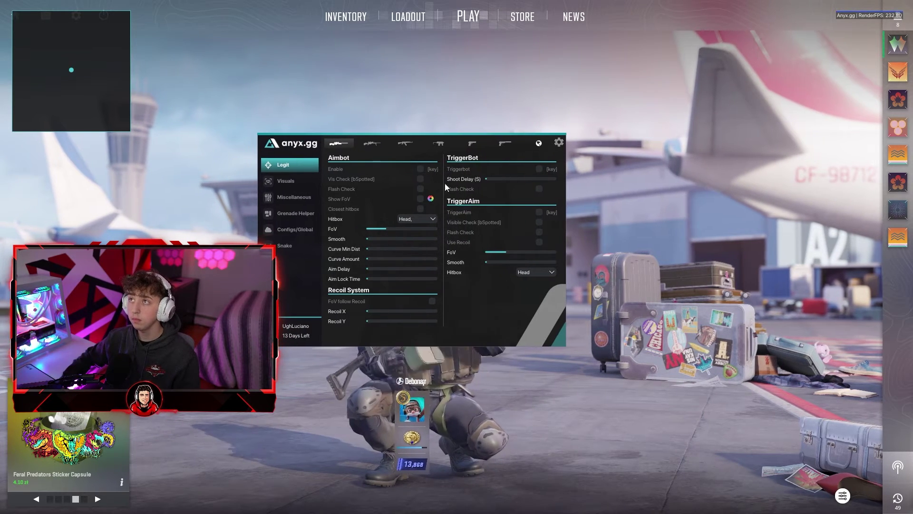
# Step: Check the Aimbot key binding and the available Hitbox options for the first sniper rifle category
pyautogui.click(430, 169)
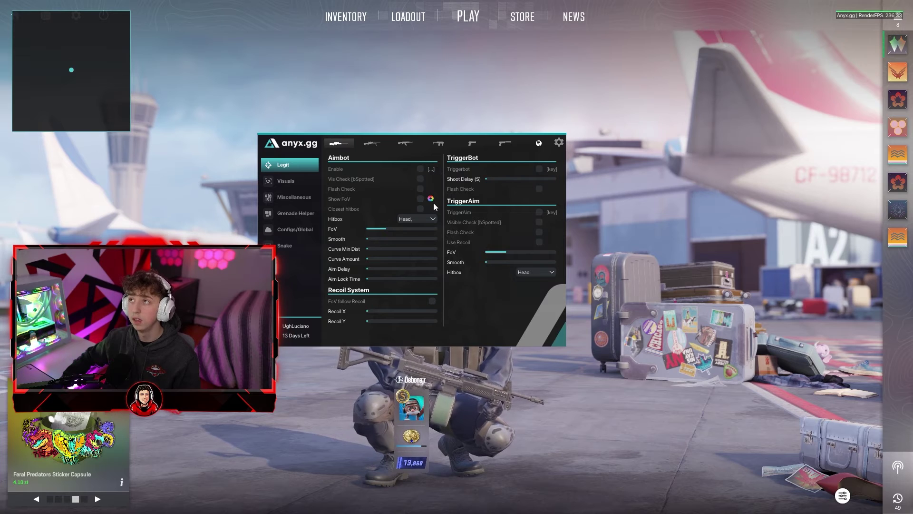
pyautogui.click(480, 318)
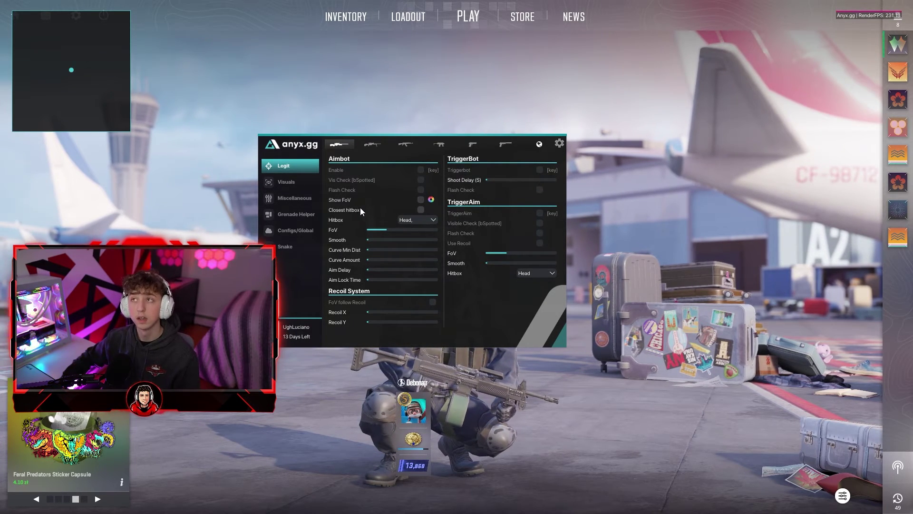
pyautogui.click(422, 218)
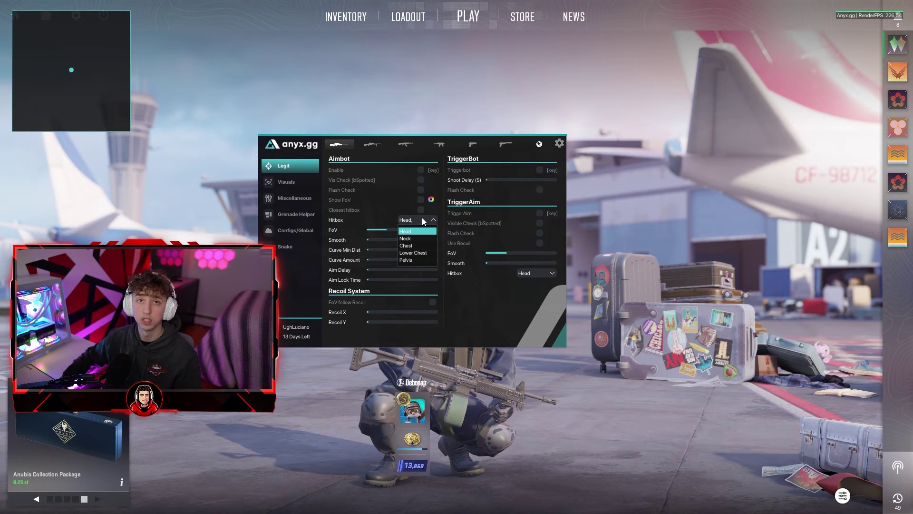
pyautogui.click(423, 219)
# Step: Increase the Aimbot FoV and Smooth for the first sniper category, and try out the Recoil X and Shoot Delay sliders
pyautogui.moveTo(375, 231)
pyautogui.mouseDown()
pyautogui.moveTo(416, 230)
pyautogui.moveTo(381, 229)
pyautogui.moveTo(398, 242)
pyautogui.moveTo(378, 241)
pyautogui.mouseUp()
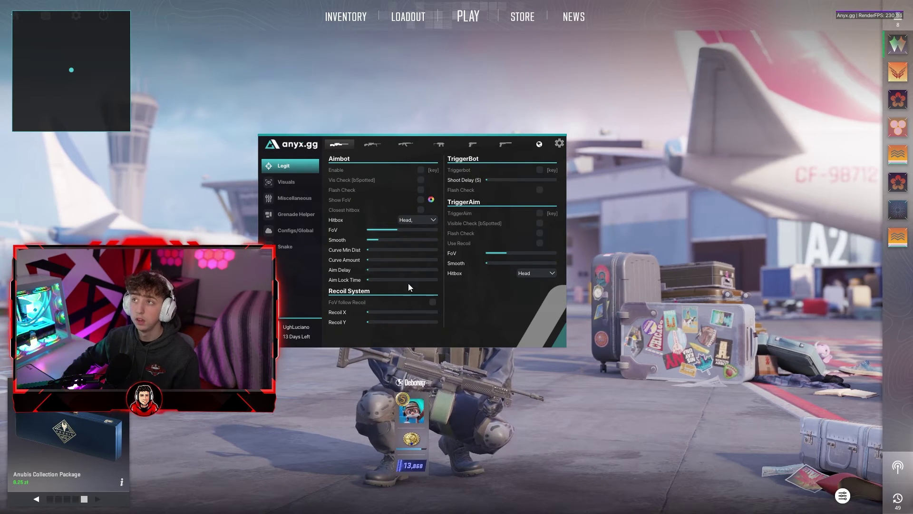
pyautogui.moveTo(400, 310)
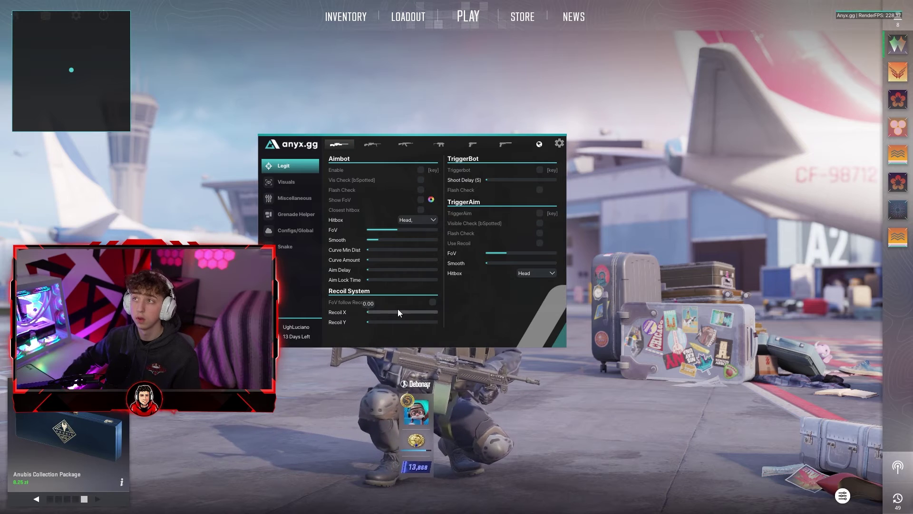
pyautogui.moveTo(398, 312); pyautogui.dragTo(367, 312)
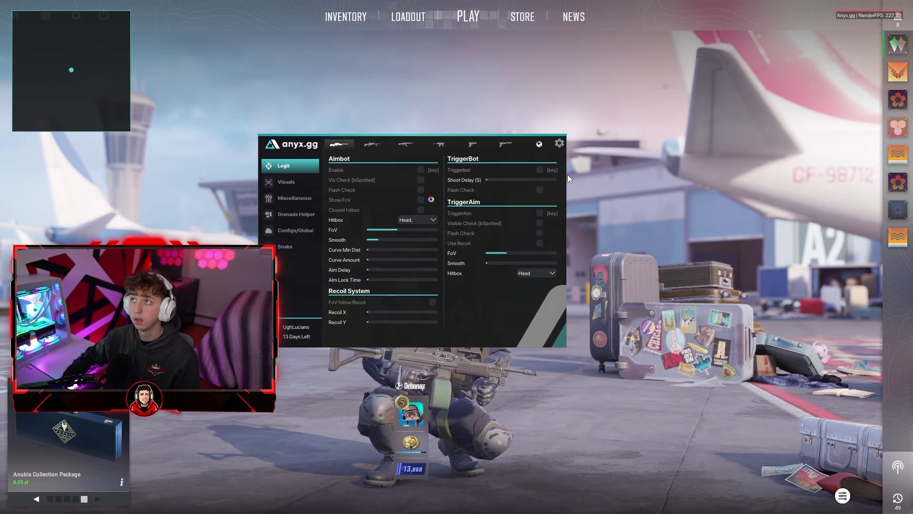
pyautogui.moveTo(523, 179); pyautogui.dragTo(430, 184)
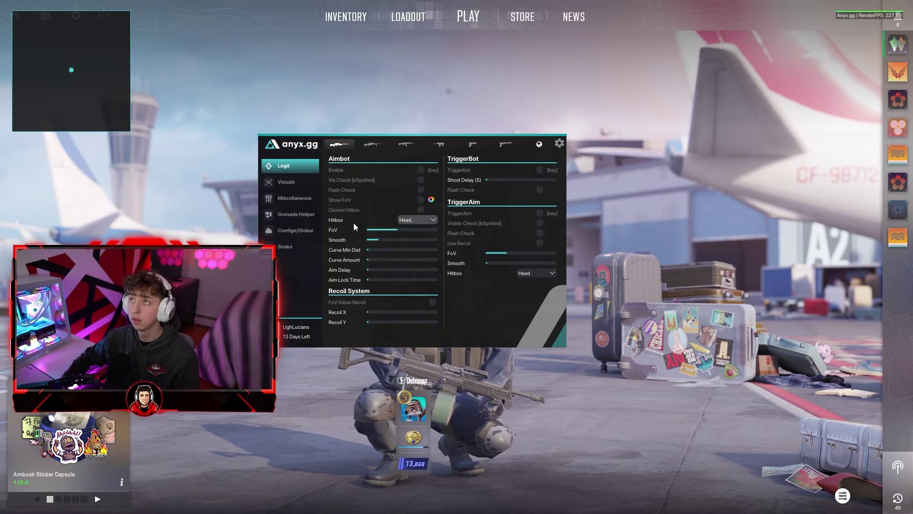
# Step: Show the Legit settings for the pistol category
pyautogui.click(537, 144)
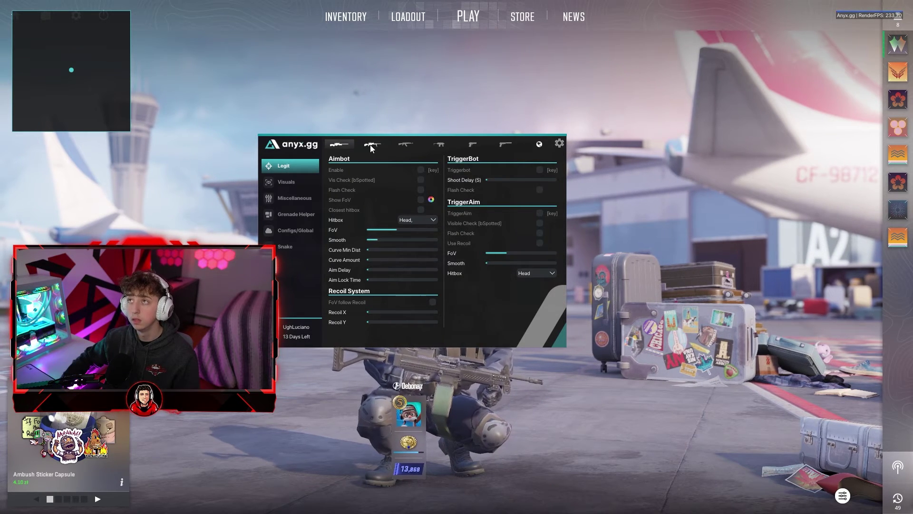
pyautogui.click(472, 144)
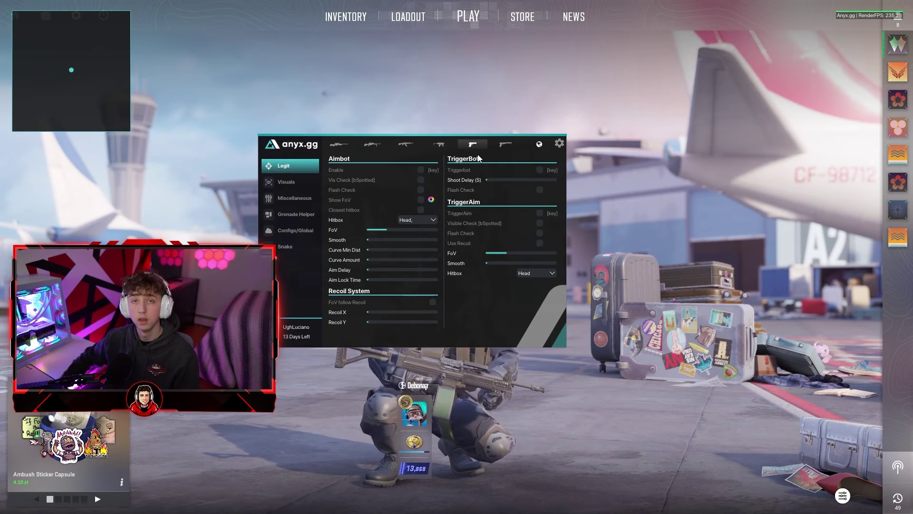